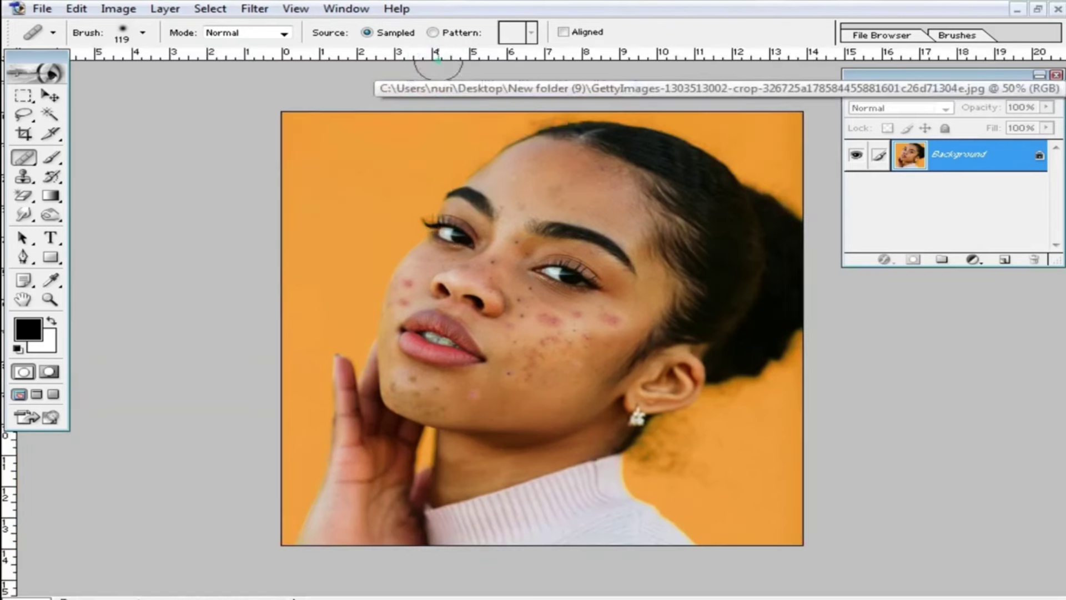
# Maximize the portrait window and zoom in close on the acne-spotted cheeks near the eye
pyautogui.doubleClick(438, 65)
pyautogui.hotkey('ctrl', '+')
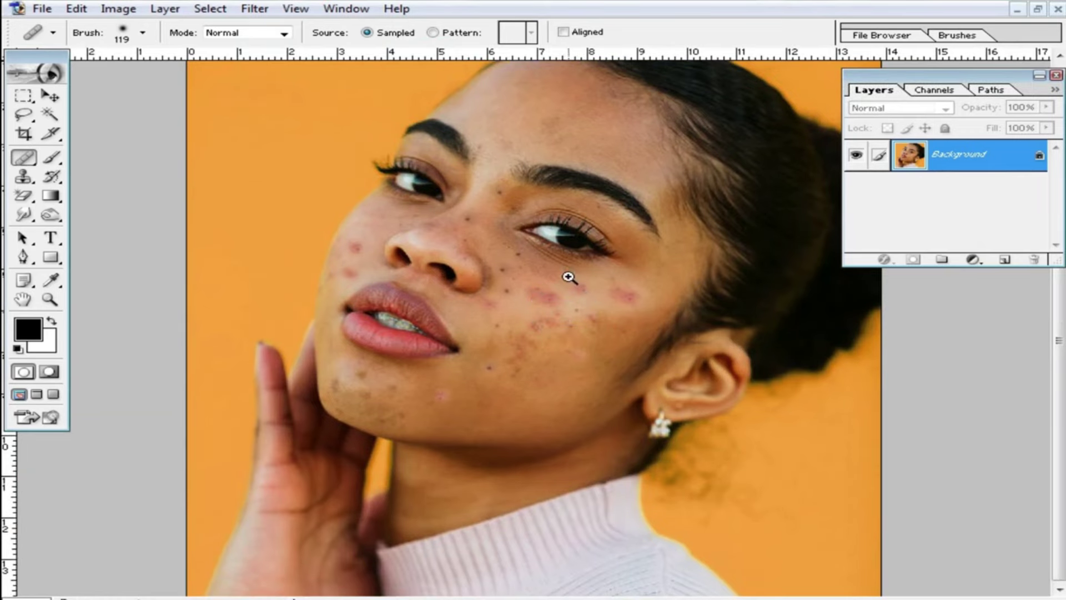
pyautogui.keyDown('ctrl'); pyautogui.click(566, 278); pyautogui.keyUp('ctrl')
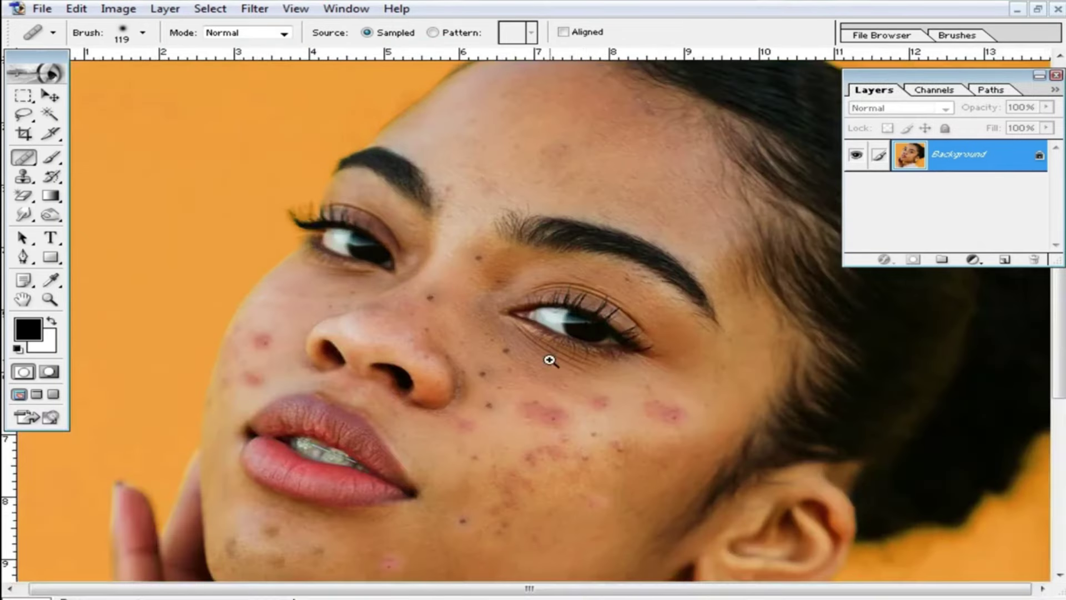
pyautogui.scroll(-3, 549, 360)
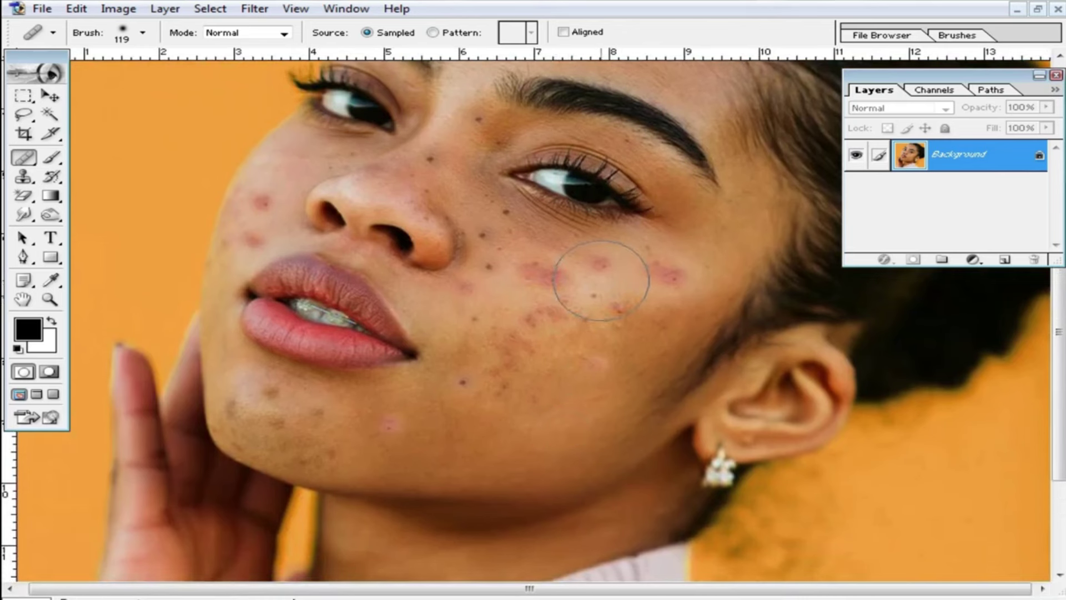
pyautogui.scroll(1, 559, 288)
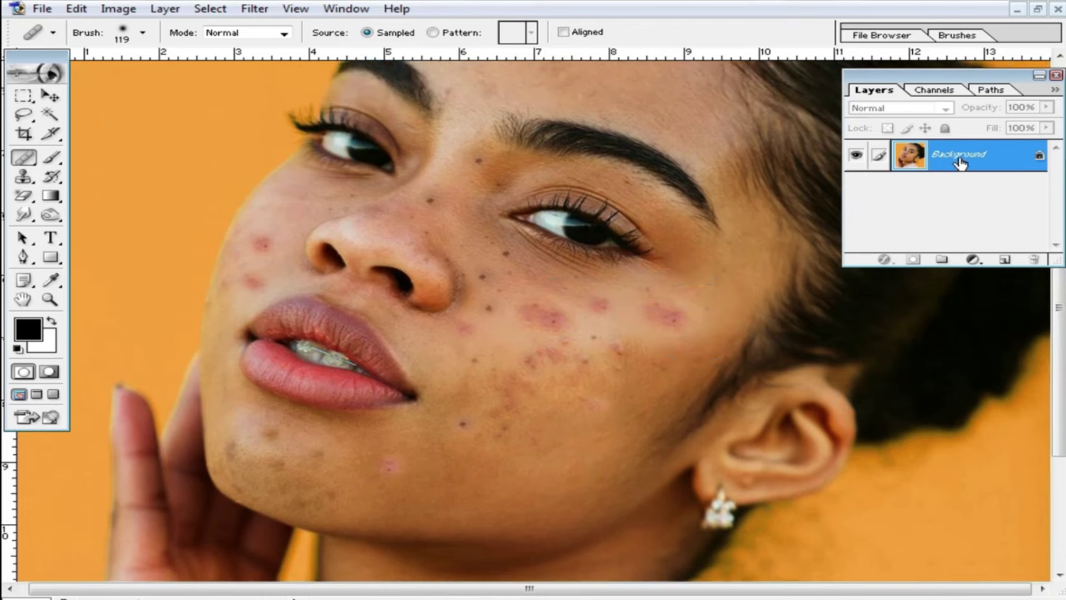
# Duplicate the photo to Layer 1 and set a 24 px Healing Brush over the cheek
pyautogui.hotkey('ctrl', 'j')
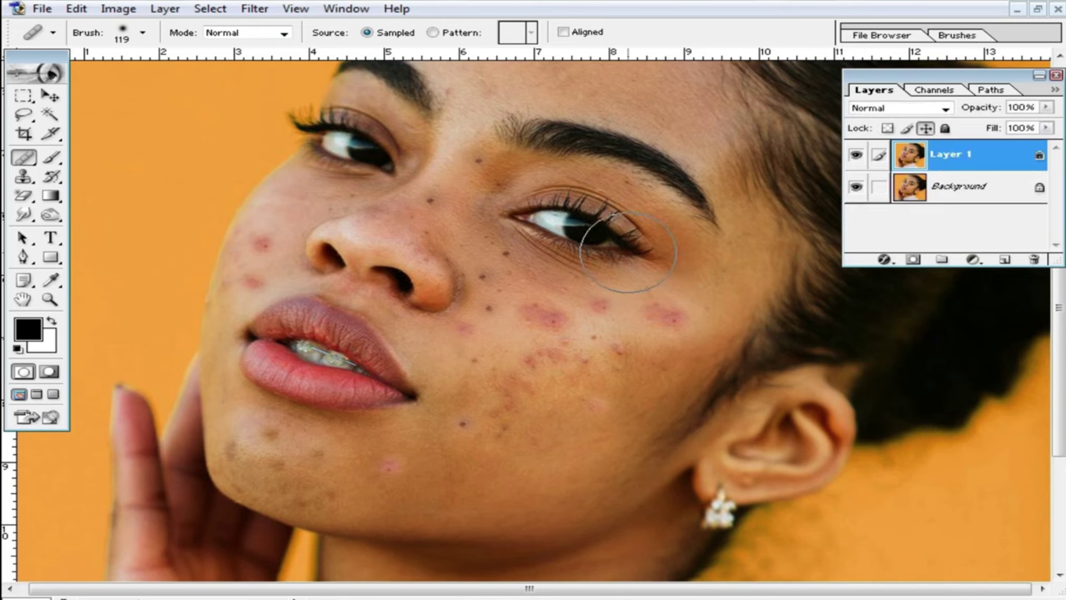
pyautogui.click(25, 166)
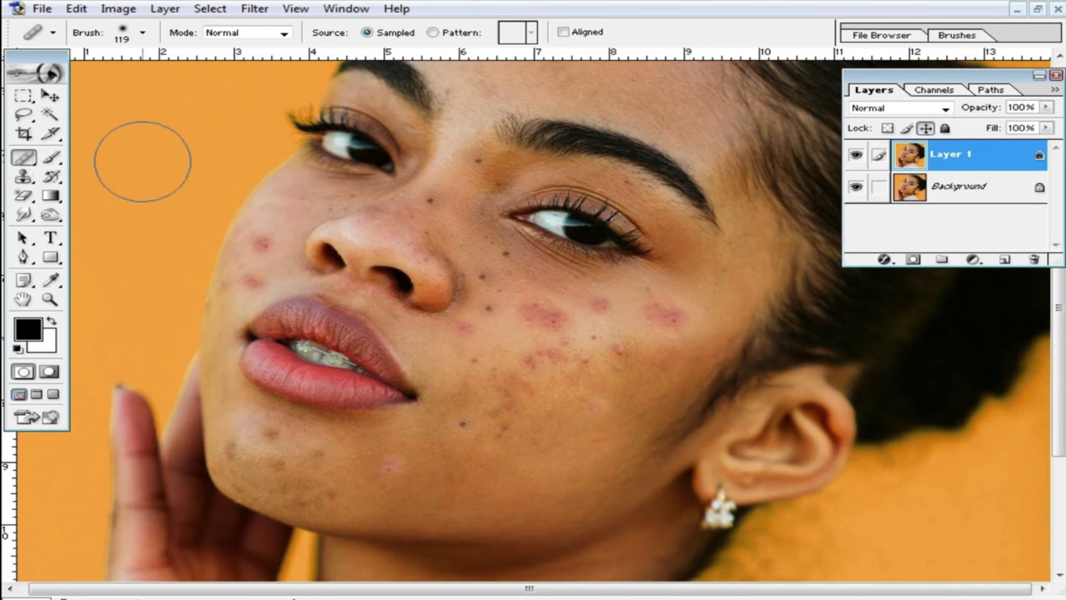
pyautogui.keyDown('ctrl'); pyautogui.click(529, 301); pyautogui.keyUp('ctrl')
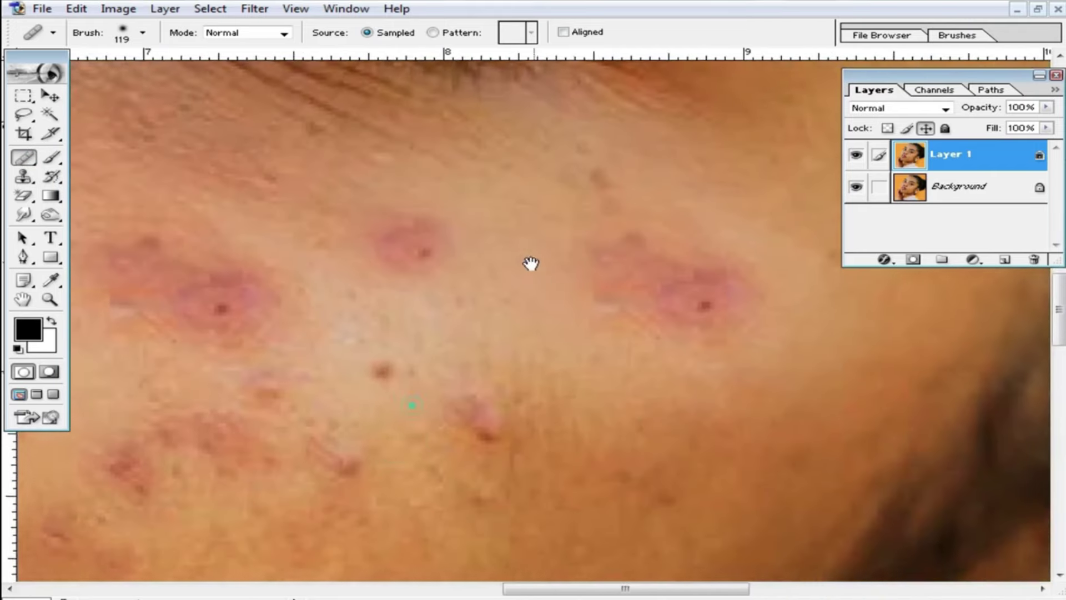
pyautogui.rightClick(562, 248)
pyautogui.moveTo(687, 280); pyautogui.dragTo(602, 280)
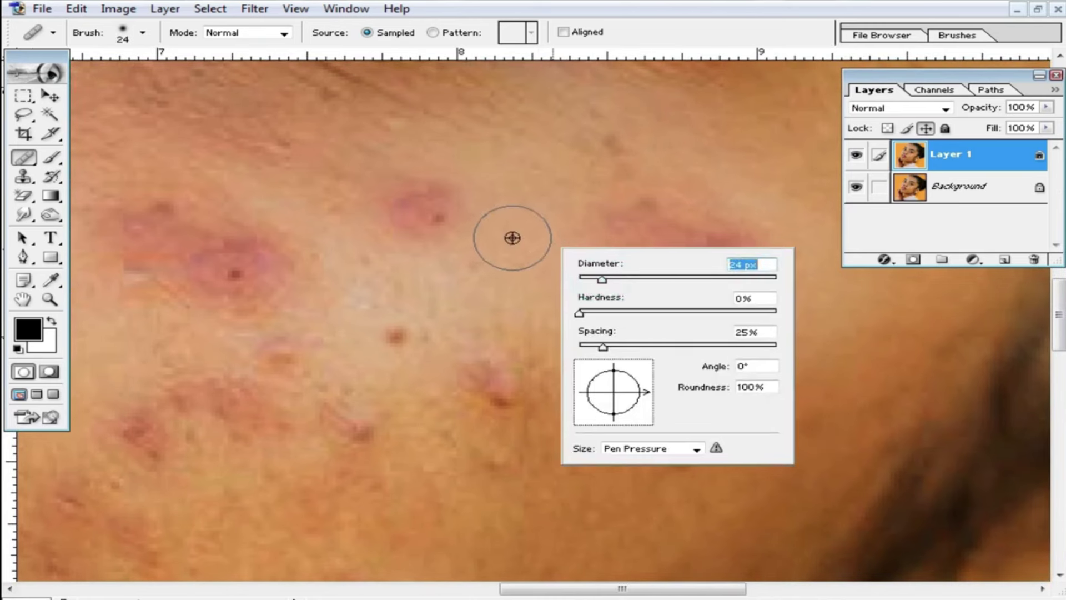
# Adjust the healing brush settings and heal the small red spot and the right-side red blemish
pyautogui.keyDown('alt'); pyautogui.click(508, 236); pyautogui.keyUp('alt')
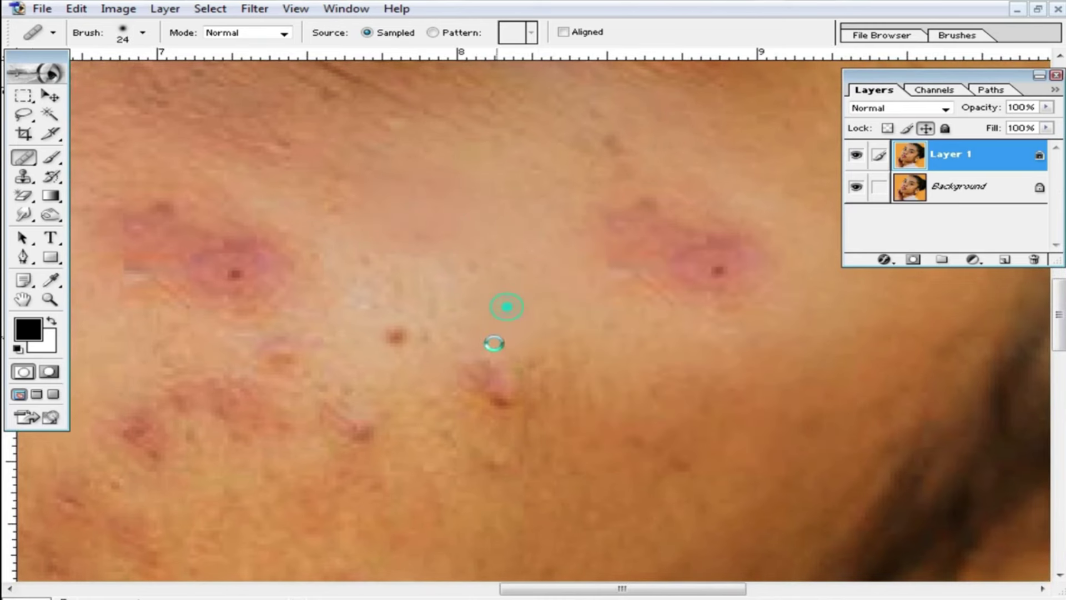
pyautogui.rightClick(492, 265)
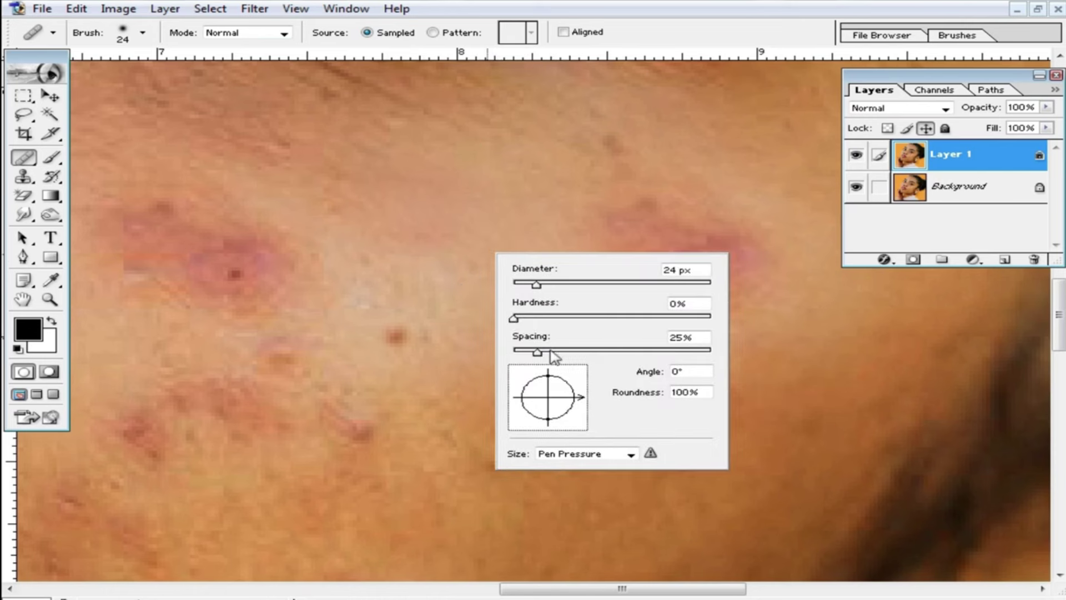
pyautogui.click(483, 241)
pyautogui.click(400, 333)
pyautogui.keyDown('alt'); pyautogui.click(576, 169); pyautogui.keyUp('alt')
pyautogui.click(719, 268)
pyautogui.keyDown('alt'); pyautogui.click(688, 218); pyautogui.keyUp('alt')
pyautogui.keyDown('ctrl'); pyautogui.click(569, 258); pyautogui.keyUp('ctrl')
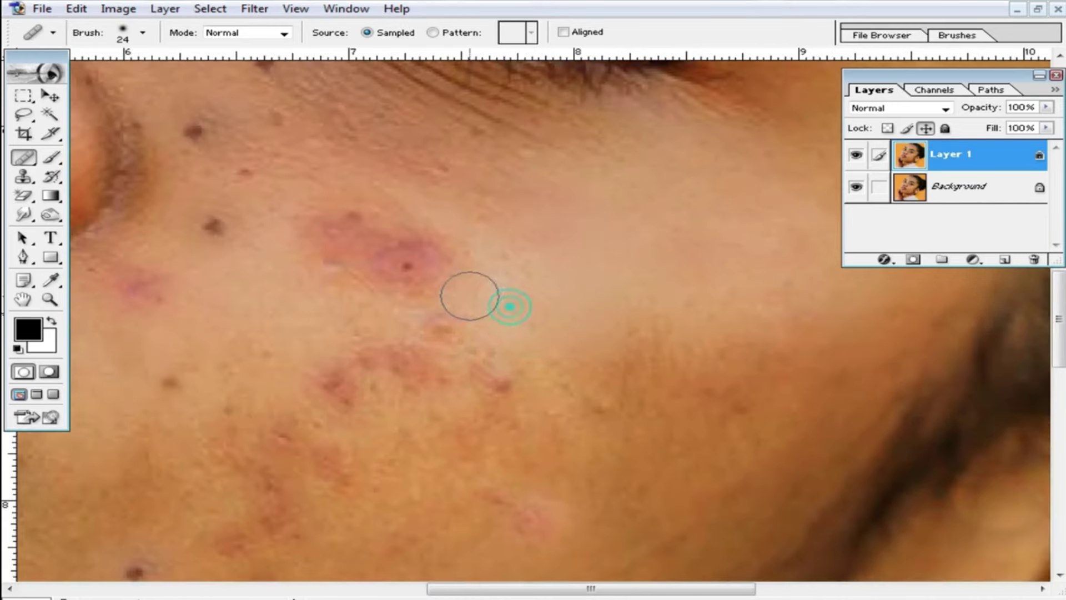
# Heal the large red blemish and the dark spots beside the nose
pyautogui.click(400, 269)
pyautogui.click(377, 238)
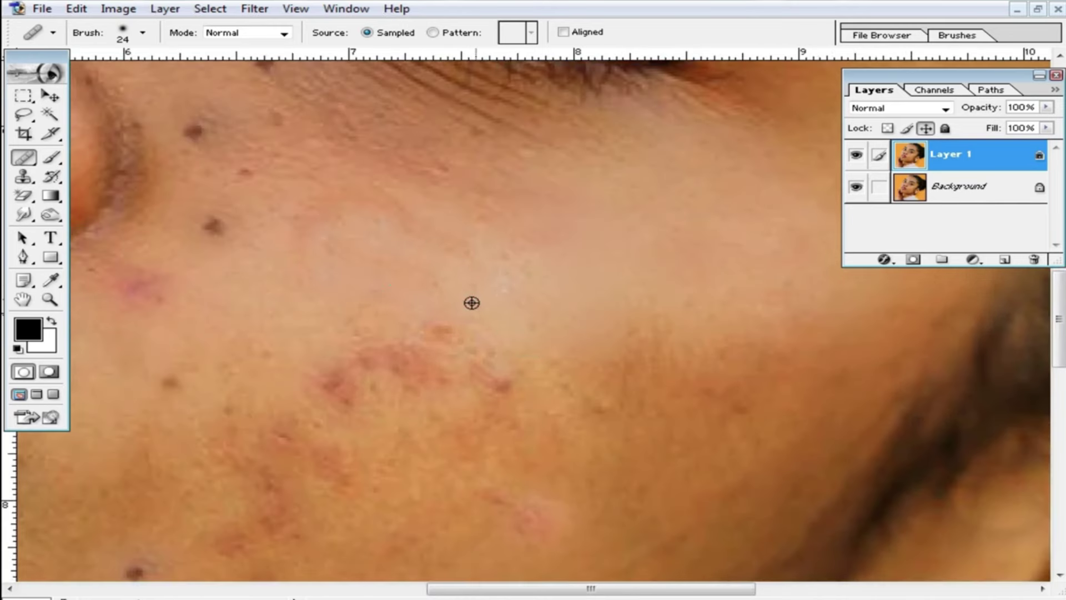
pyautogui.moveTo(390, 230); pyautogui.dragTo(509, 254)
pyautogui.click(396, 272)
pyautogui.click(426, 218)
pyautogui.click(377, 178)
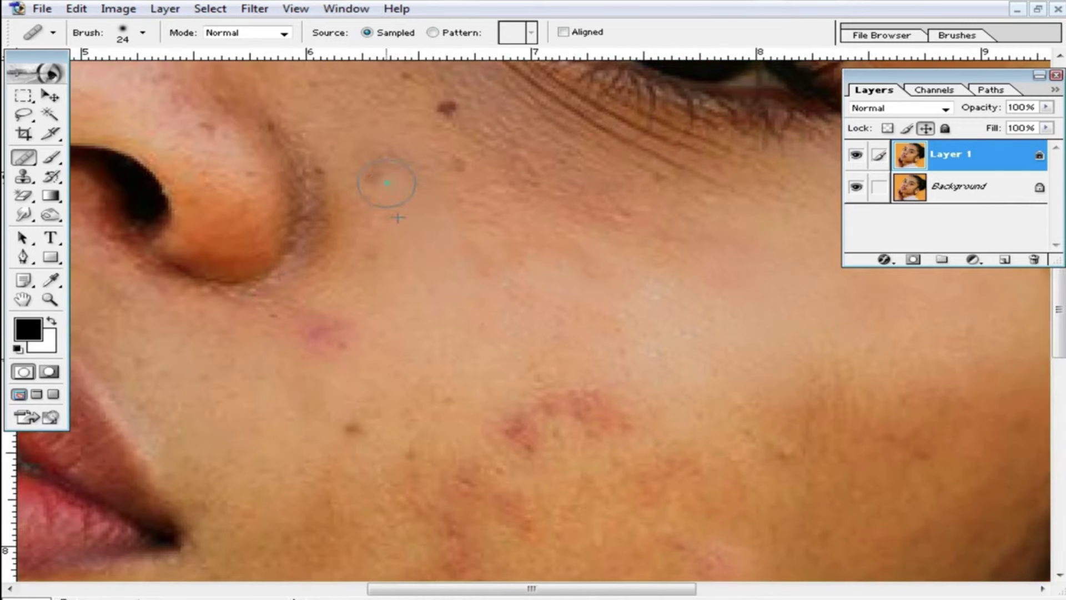
# Heal the remaining dark and pink cheek spots and the reddish blemishes lower on the cheek
pyautogui.click(458, 165)
pyautogui.click(445, 106)
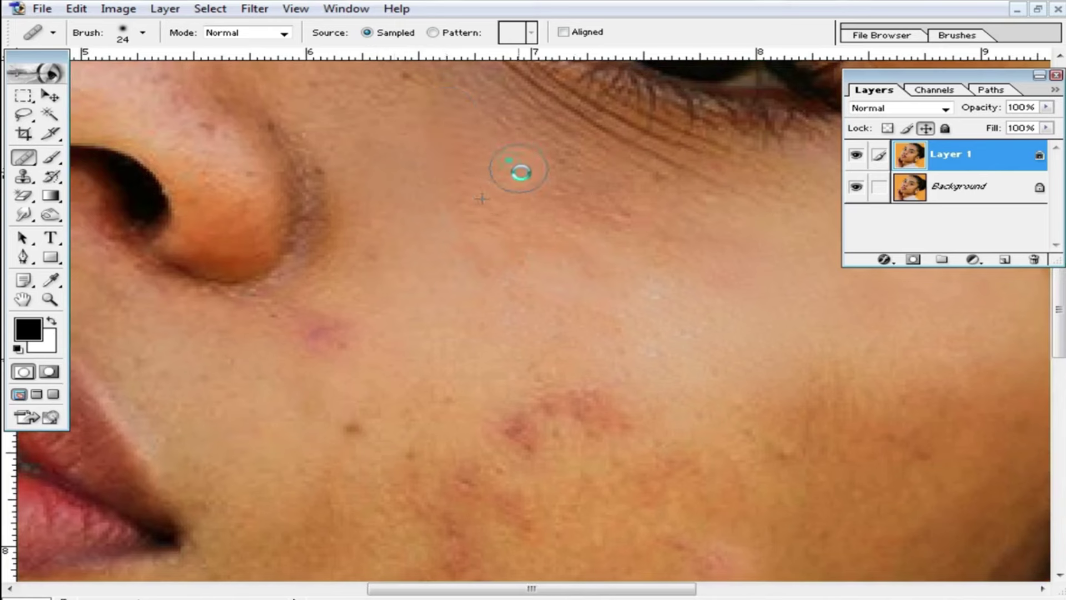
pyautogui.click(318, 332)
pyautogui.click(354, 428)
pyautogui.hotkey('ctrl', '-')
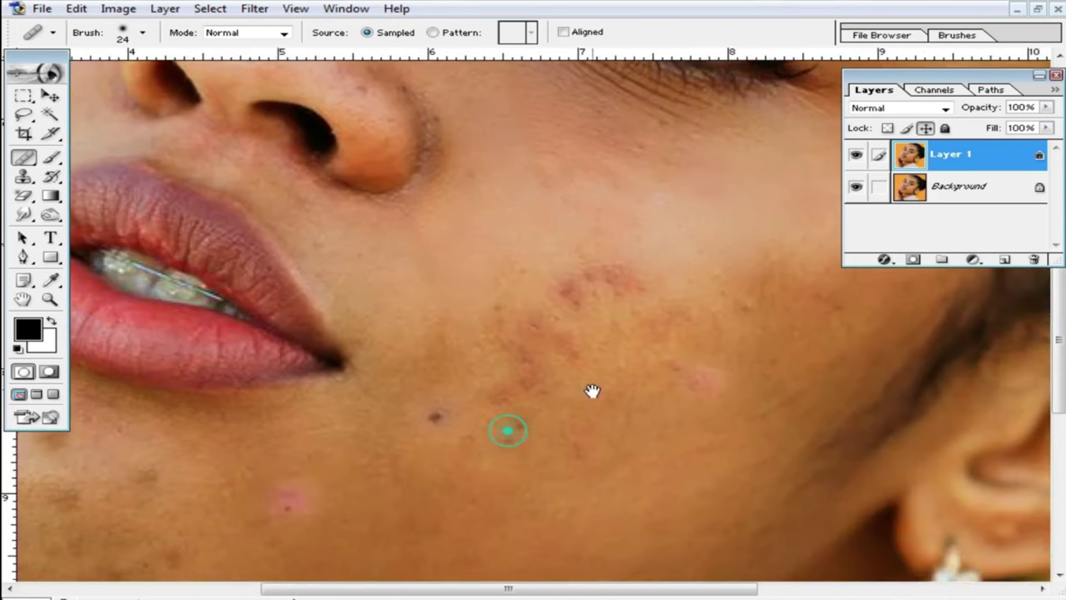
pyautogui.moveTo(560, 282); pyautogui.dragTo(614, 278)
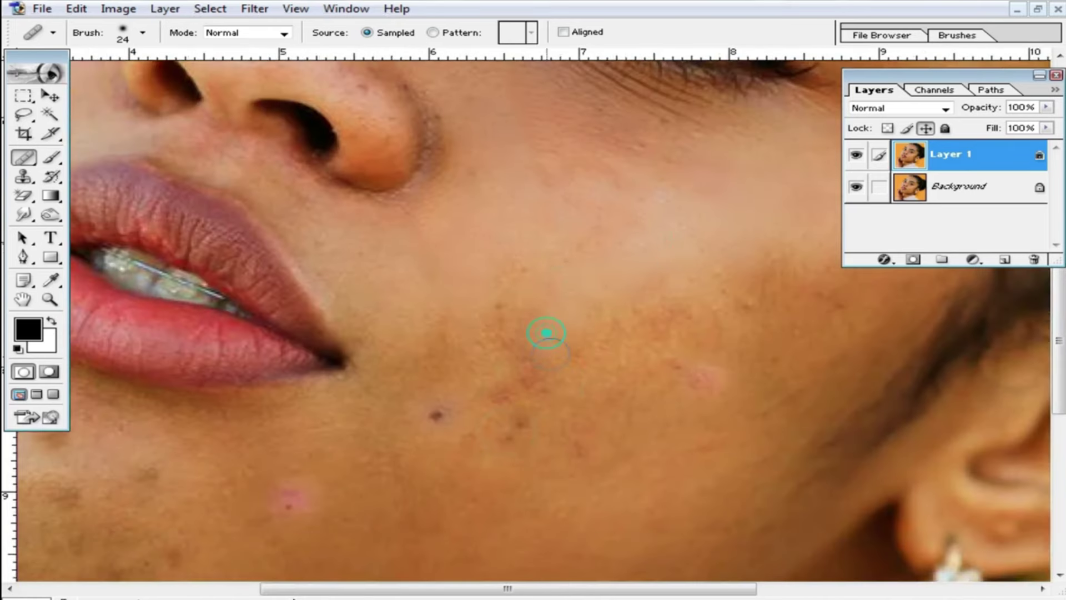
pyautogui.click(520, 345)
pyautogui.click(508, 411)
# Raise the healing brush hardness and heal the lower-cheek mole and pink blemish
pyautogui.rightClick(543, 300)
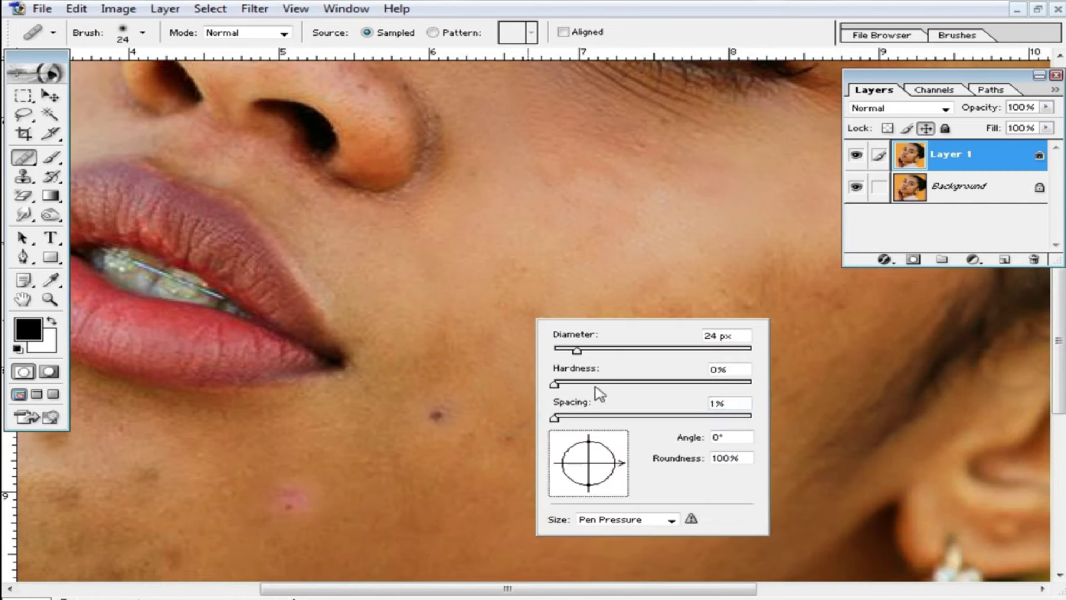
pyautogui.moveTo(554, 383); pyautogui.dragTo(749, 383)
pyautogui.press('Return')
pyautogui.click(439, 413)
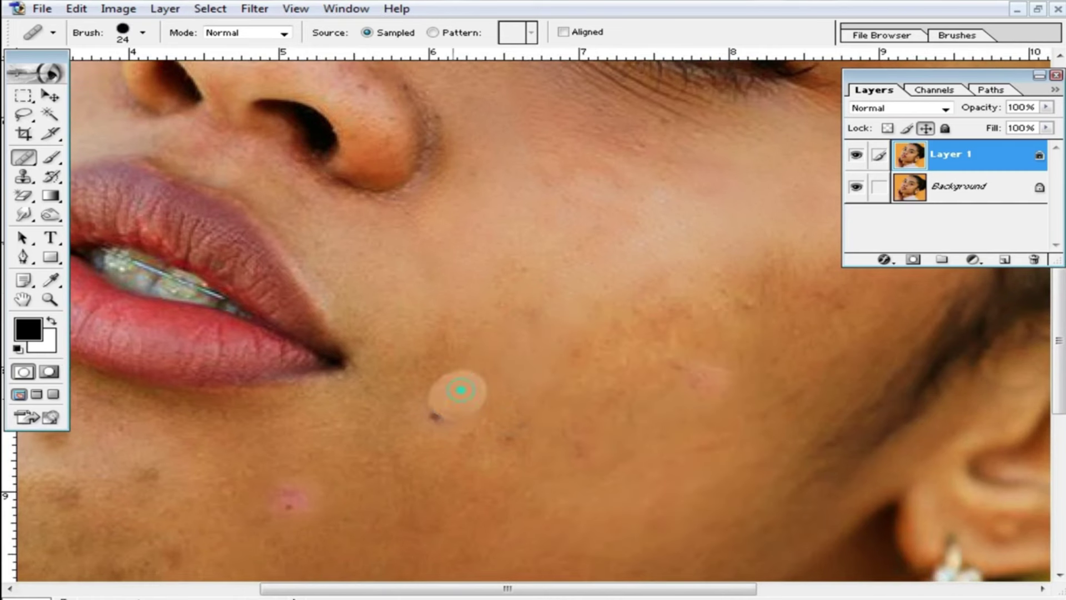
pyautogui.keyDown('alt'); pyautogui.click(523, 383); pyautogui.keyUp('alt')
pyautogui.click(704, 378)
# Heal the moles beside the nose, under the eye and below the eyebrow
pyautogui.moveTo(407, 253); pyautogui.dragTo(450, 332)
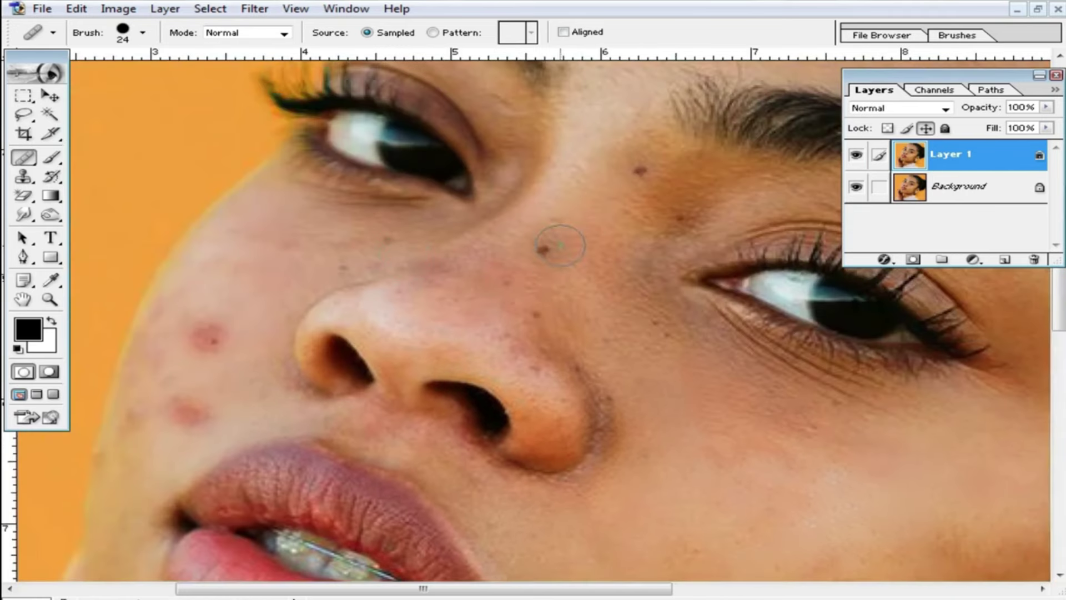
pyautogui.click(545, 250)
pyautogui.keyDown('alt'); pyautogui.click(576, 262); pyautogui.keyUp('alt')
pyautogui.click(644, 169)
pyautogui.click(678, 216)
# Heal the two red blemishes on the outer cheek and the spot below the eye
pyautogui.moveTo(244, 330); pyautogui.dragTo(342, 304)
pyautogui.click(304, 309)
pyautogui.click(300, 377)
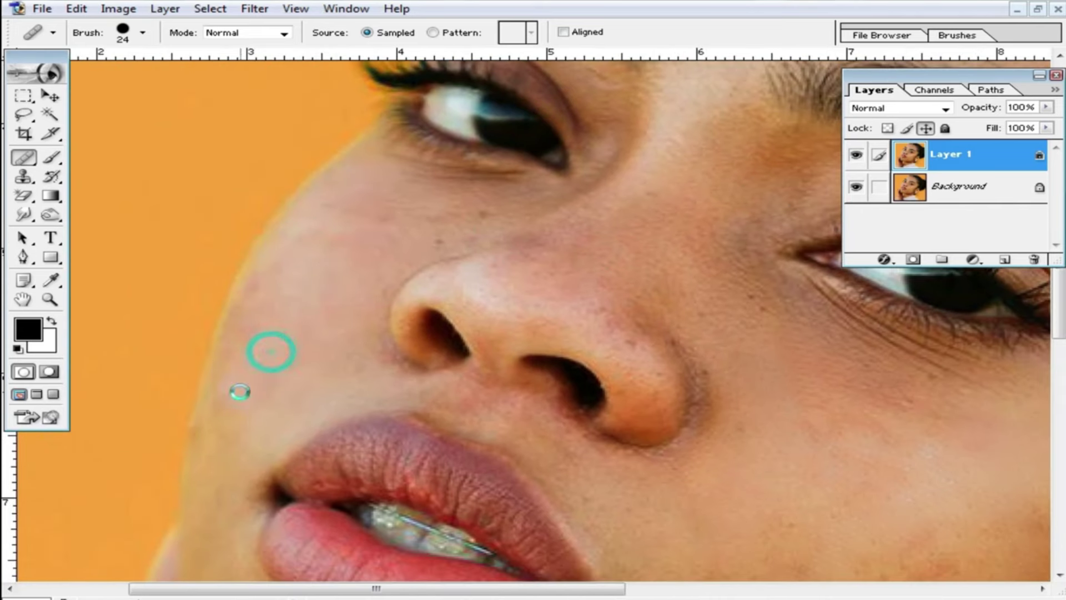
pyautogui.keyDown('alt'); pyautogui.click(380, 229); pyautogui.keyUp('alt')
pyautogui.click(477, 214)
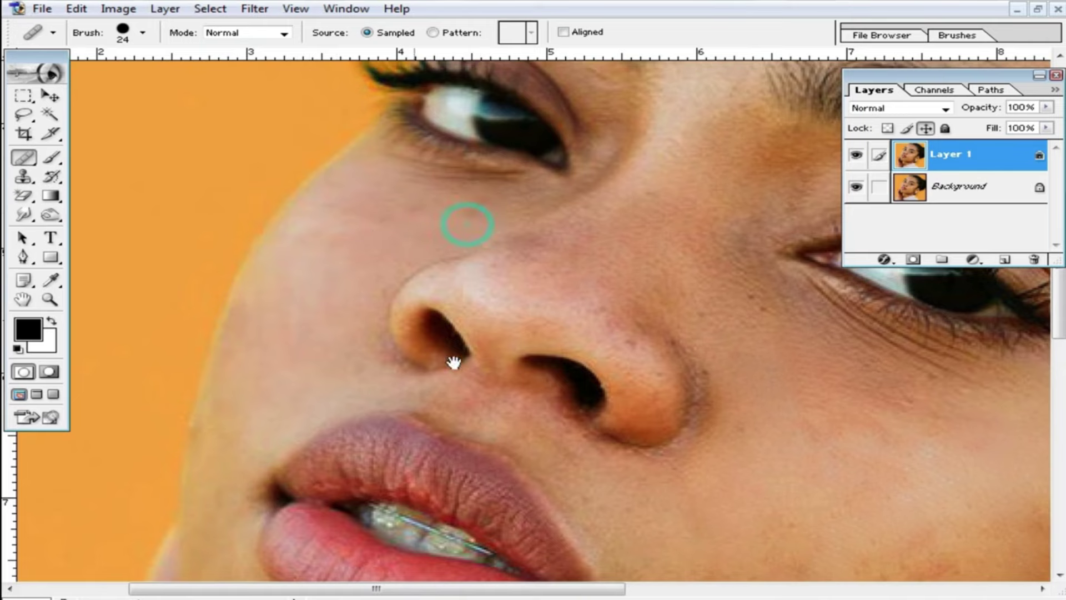
# Paint away the pink spot and dark blotches on the chin
pyautogui.moveTo(455, 361); pyautogui.dragTo(466, 28)
pyautogui.keyDown('alt'); pyautogui.click(380, 368); pyautogui.keyUp('alt')
pyautogui.moveTo(437, 452); pyautogui.dragTo(461, 466)
pyautogui.click(381, 485)
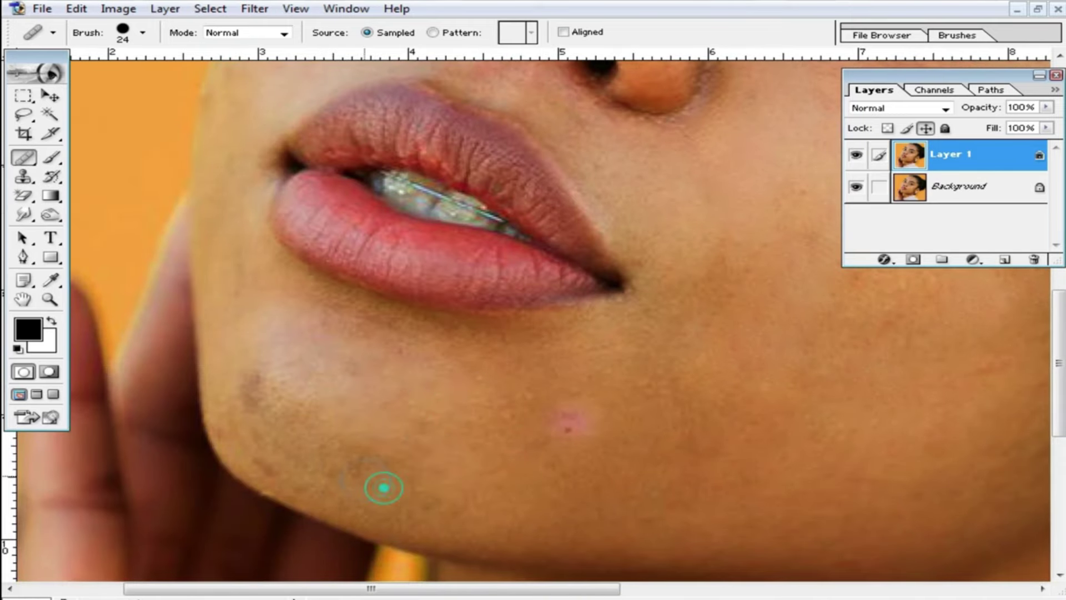
pyautogui.moveTo(570, 399); pyautogui.dragTo(582, 416)
pyautogui.keyDown('alt'); pyautogui.click(315, 409); pyautogui.keyUp('alt')
pyautogui.moveTo(267, 375); pyautogui.dragTo(277, 439)
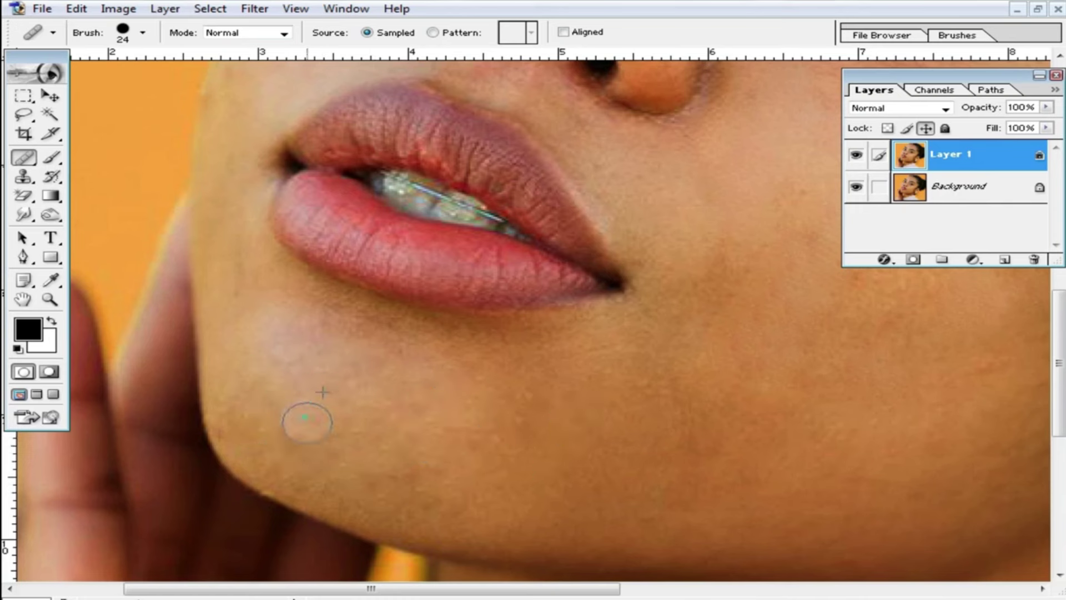
# Smooth the lower chin, heal the last chin spots, and zoom out to the whole face
pyautogui.moveTo(405, 464); pyautogui.dragTo(460, 501)
pyautogui.click(305, 436)
pyautogui.click(269, 354)
pyautogui.hotkey('ctrl', '-')
pyautogui.moveTo(548, 259); pyautogui.dragTo(466, 257)
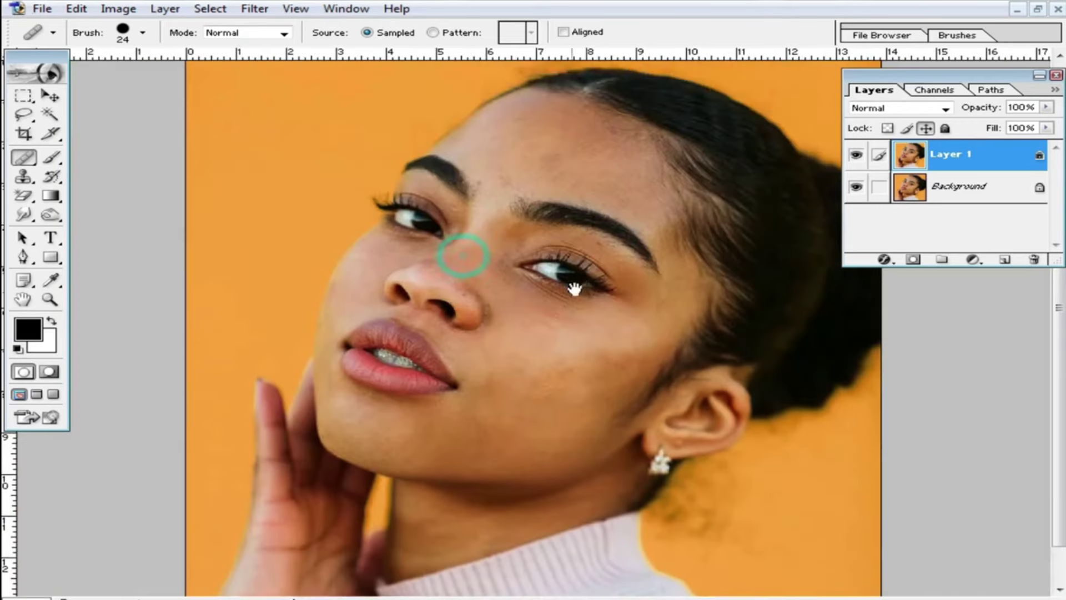
# Duplicate Layer 1, invert the copy, and set its blend mode to Vivid Light
pyautogui.click(566, 280)
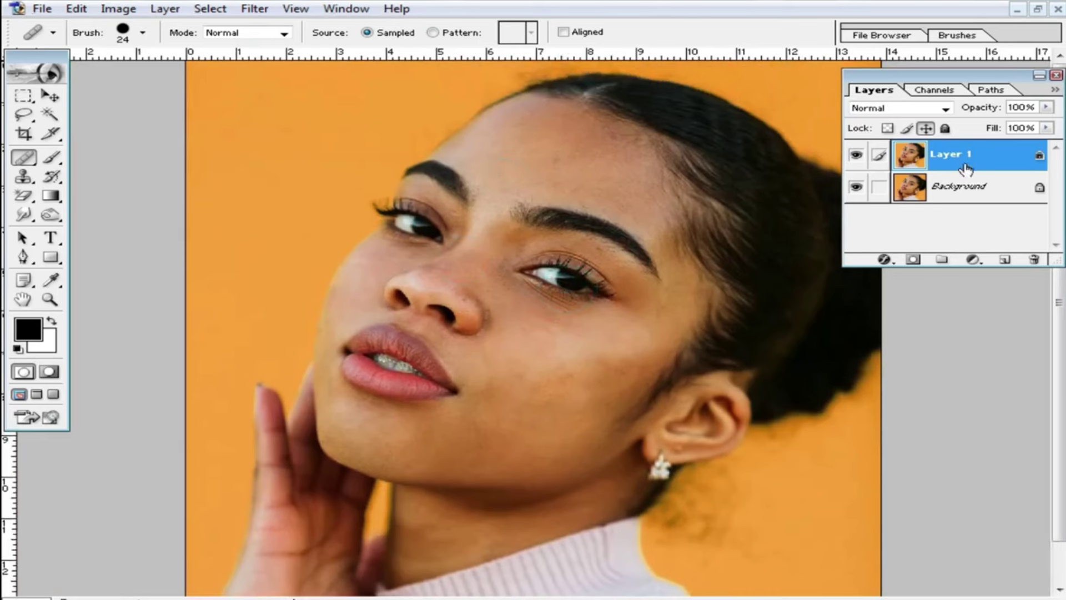
pyautogui.hotkey('ctrl', 'j')
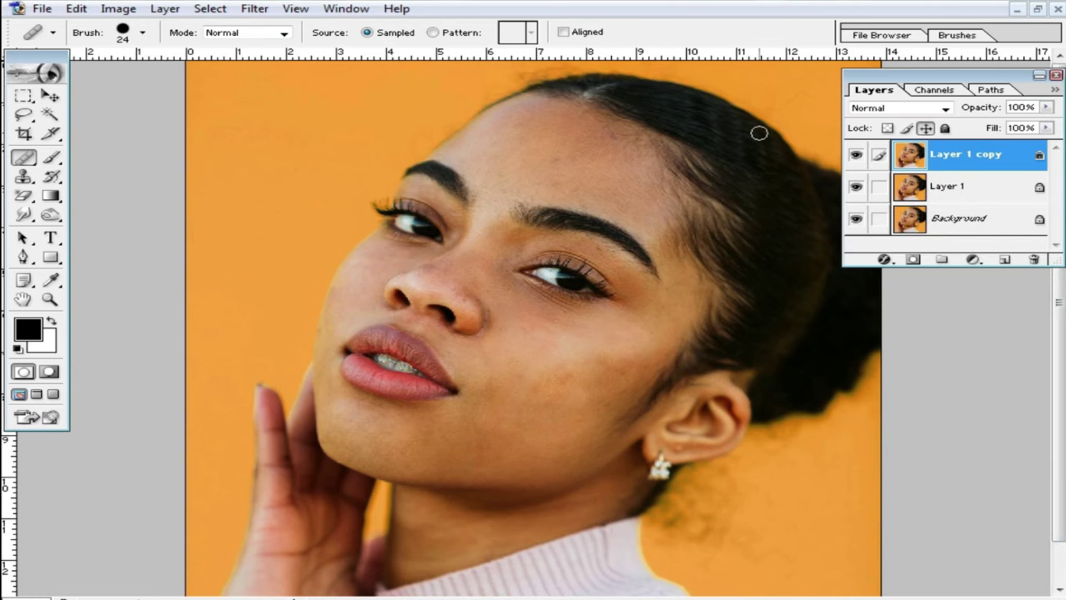
pyautogui.hotkey('ctrl', 'i')
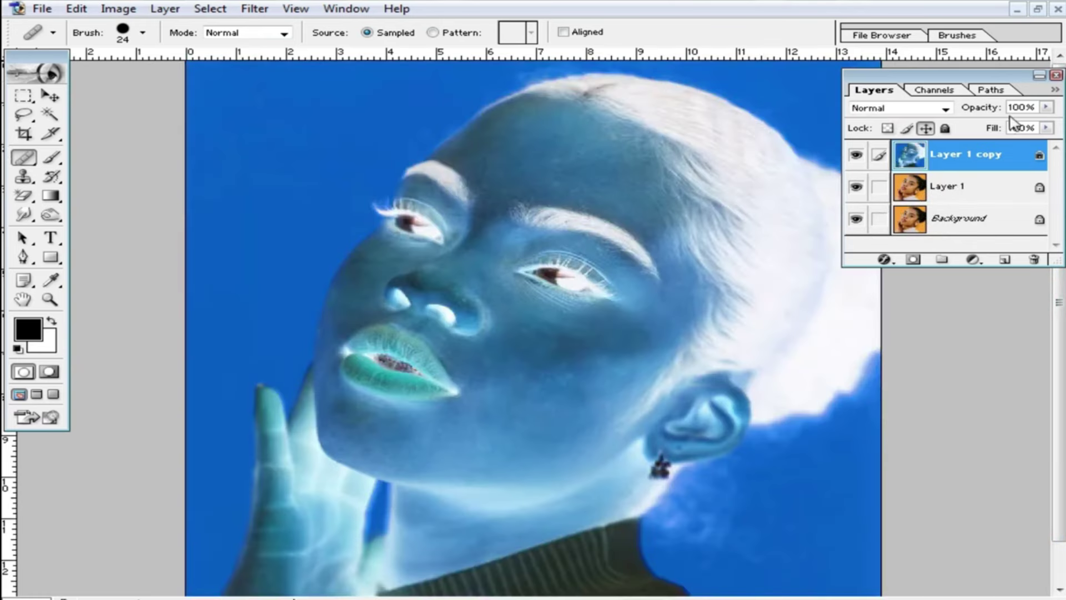
pyautogui.click(946, 109)
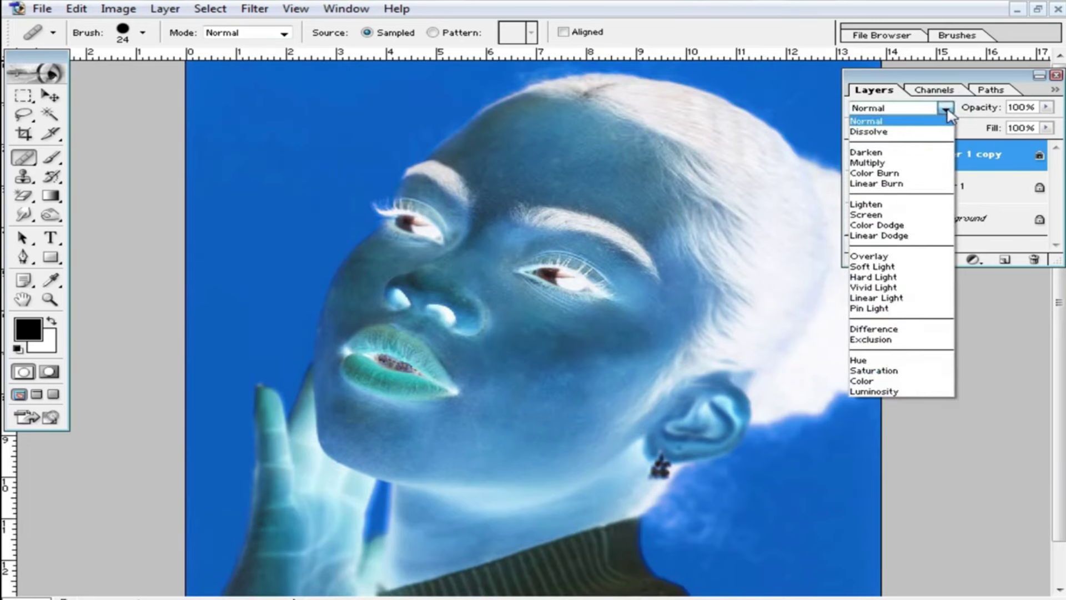
pyautogui.click(947, 109)
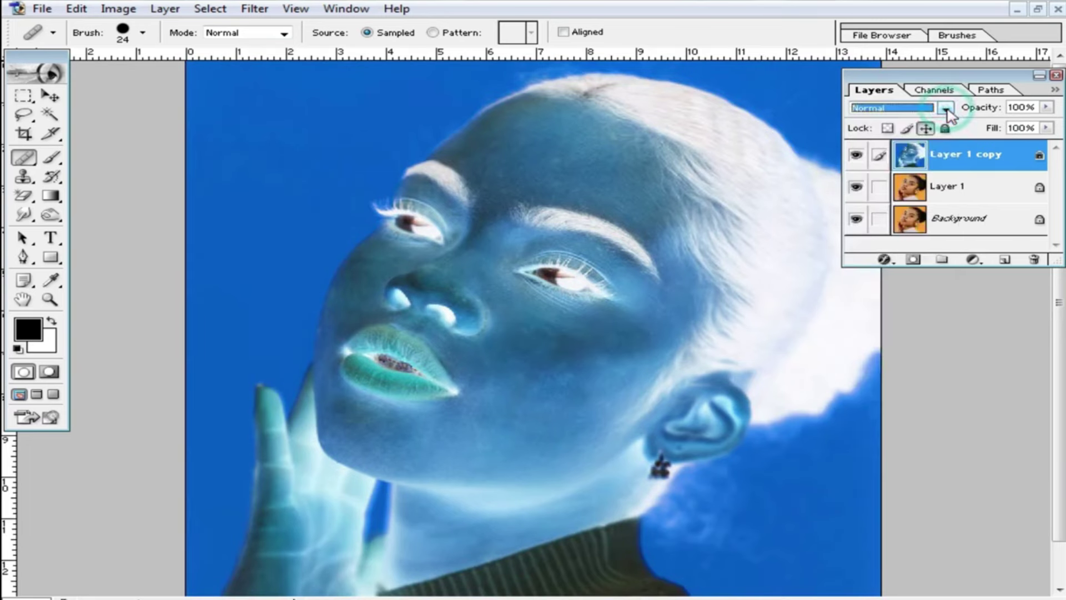
pyautogui.click(947, 109)
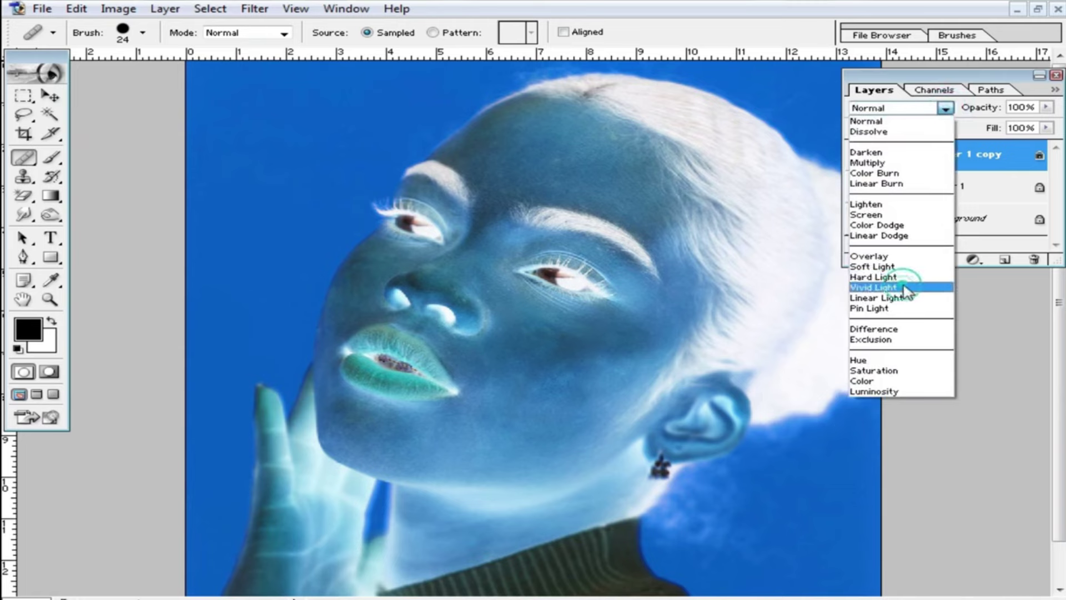
pyautogui.click(909, 288)
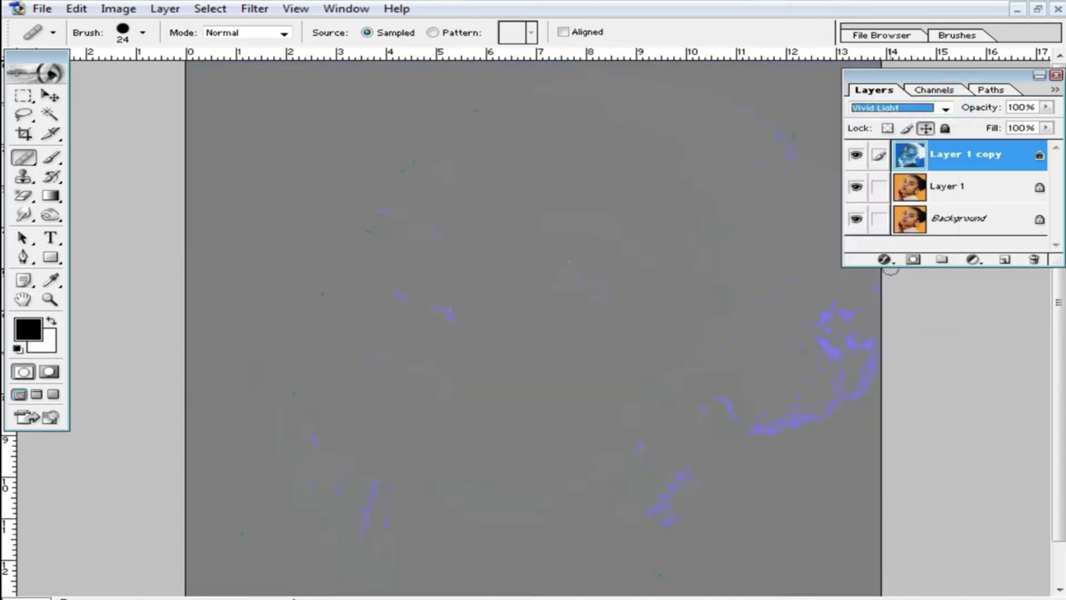
# Apply Filter > Other > High Pass to Layer 1 copy with a 3.2-pixel radius
pyautogui.click(259, 14)
pyautogui.click(286, 347)
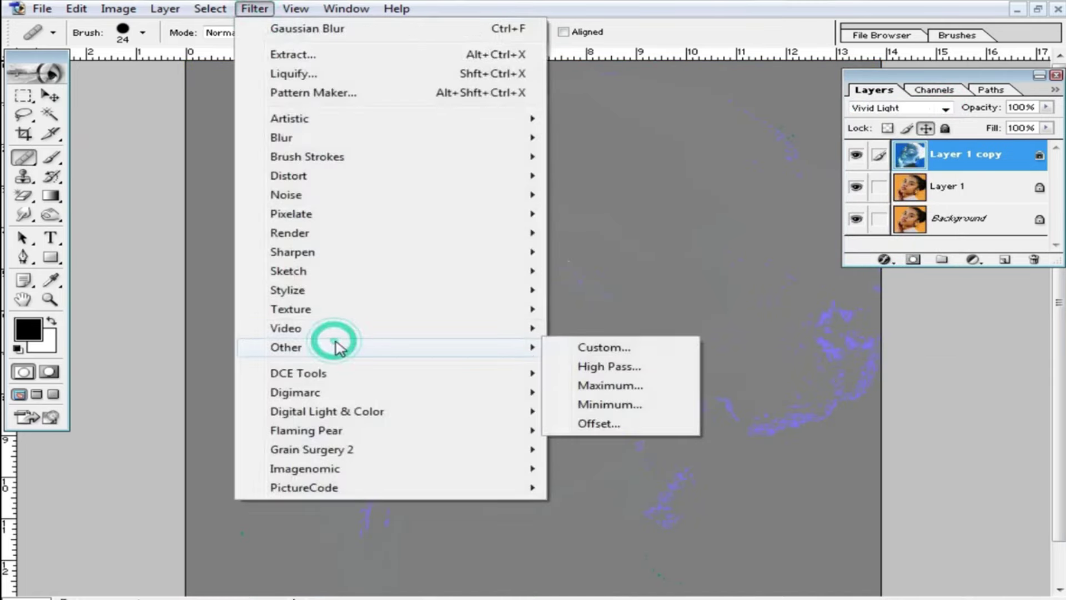
pyautogui.click(672, 369)
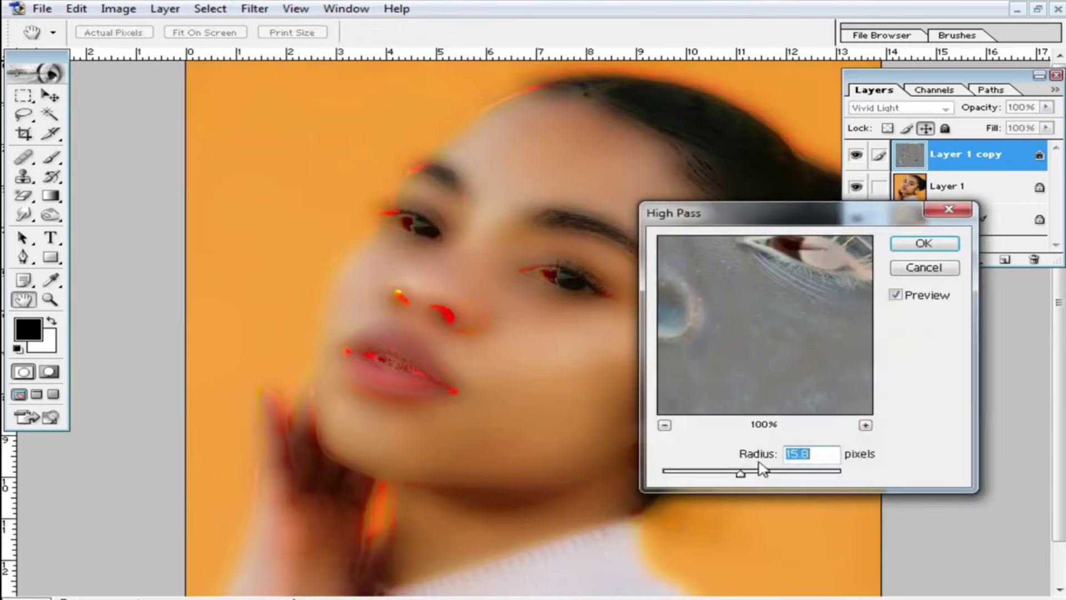
pyautogui.moveTo(742, 479)
pyautogui.mouseDown()
pyautogui.moveTo(717, 473)
pyautogui.moveTo(741, 480)
pyautogui.mouseUp()
pyautogui.click(938, 243)
pyautogui.press('j')
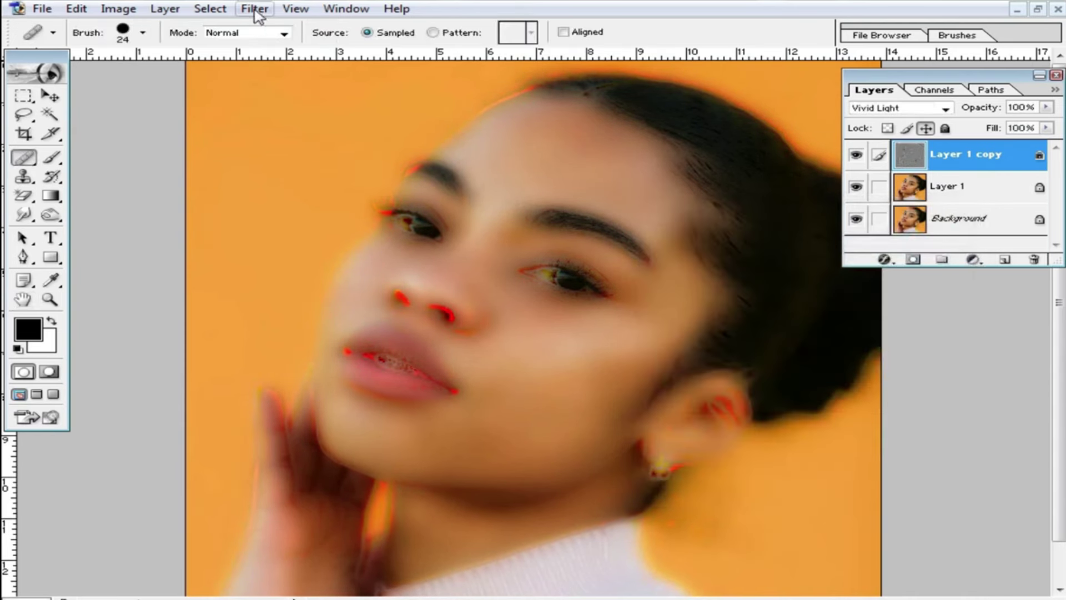
pyautogui.click(257, 11)
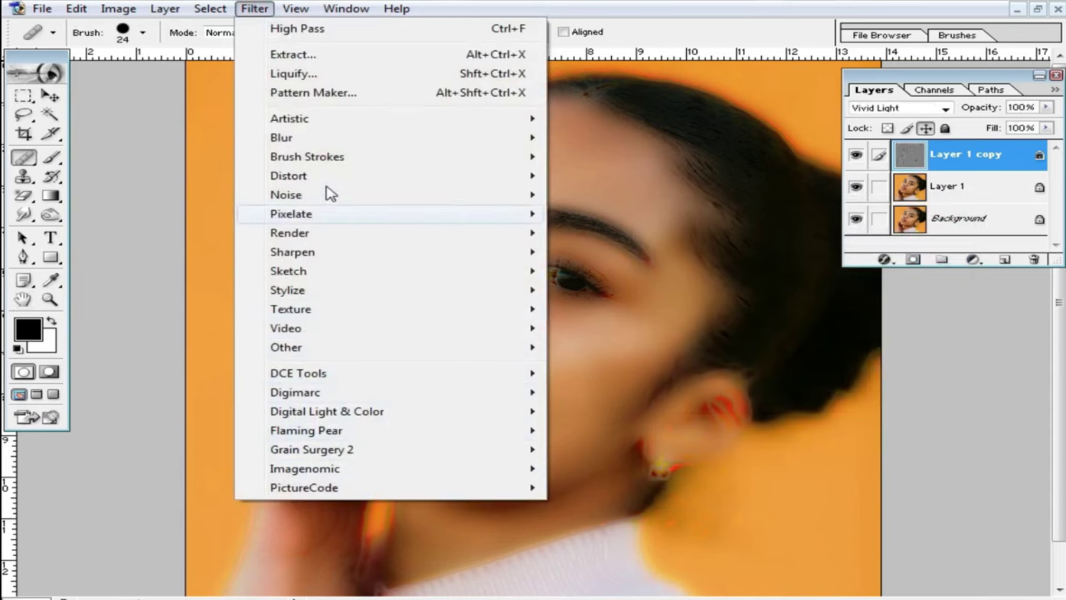
# Apply a small-radius Gaussian Blur (about 1.2 px) to Layer 1 copy
pyautogui.click(627, 176)
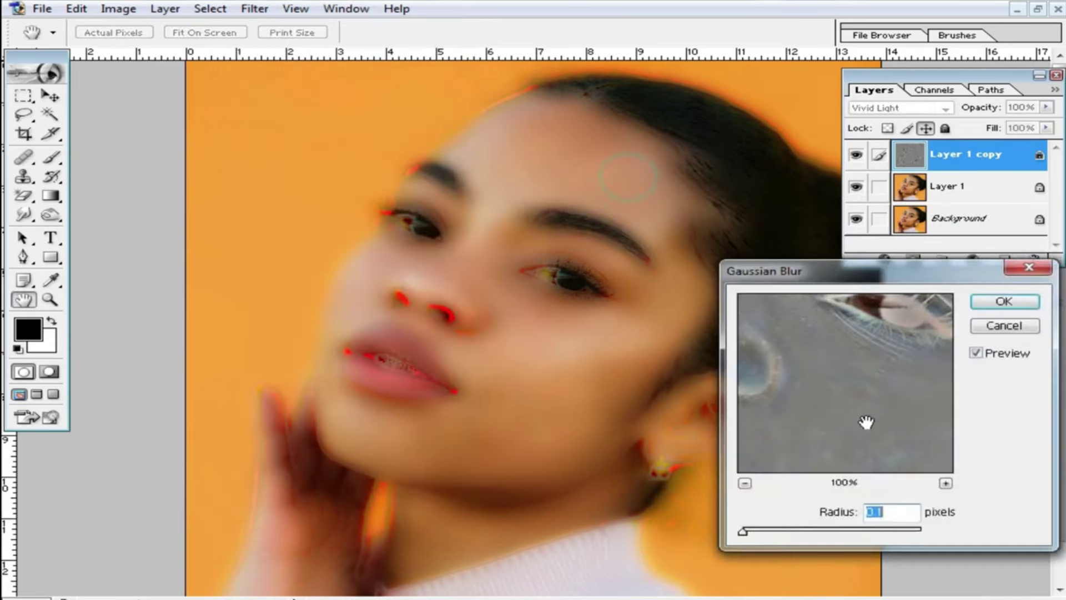
pyautogui.moveTo(744, 530); pyautogui.dragTo(769, 530)
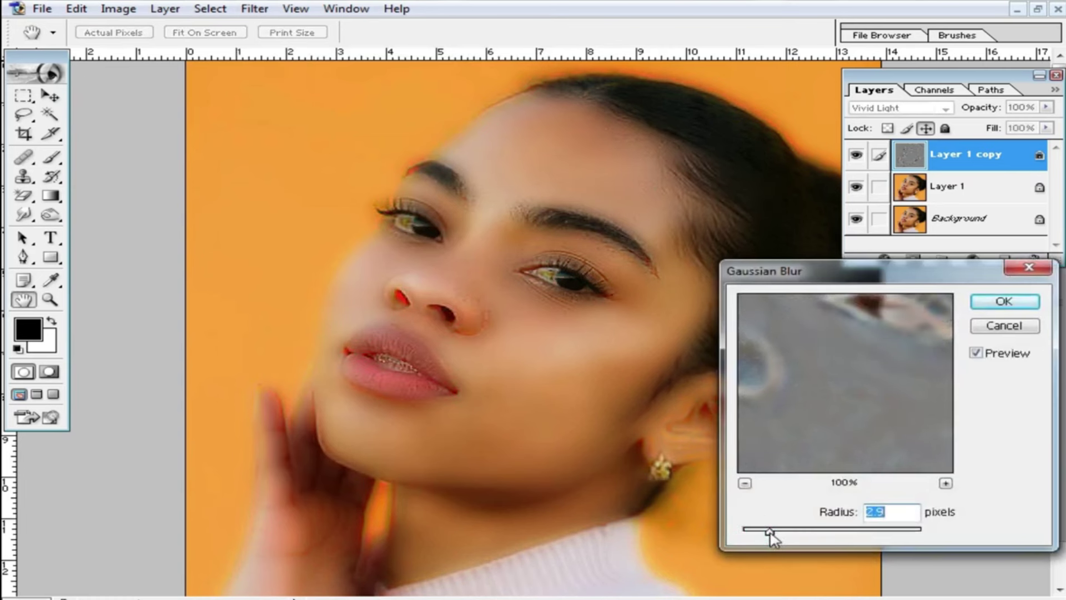
pyautogui.moveTo(767, 530); pyautogui.dragTo(747, 530)
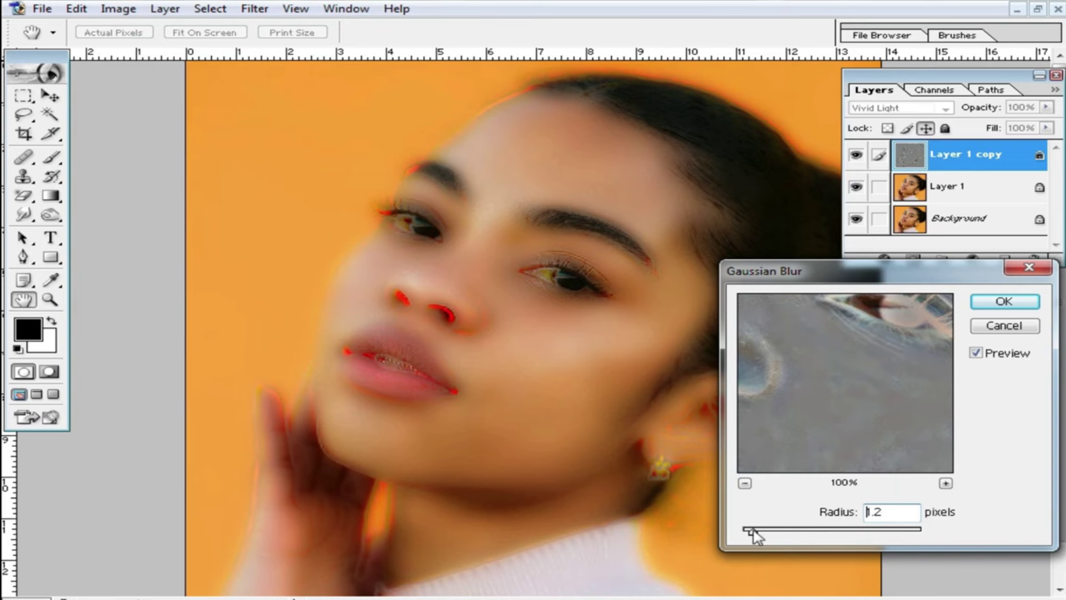
pyautogui.click(1019, 309)
pyautogui.press('j')
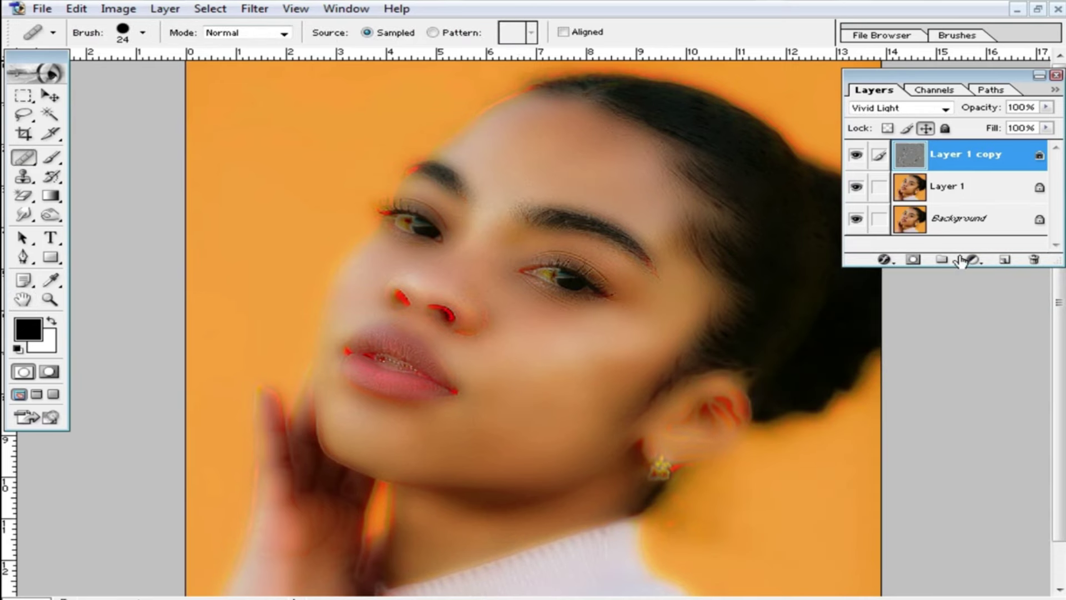
# Add an inverted black layer mask to Layer 1 copy and switch to the Brush tool
pyautogui.click(913, 260)
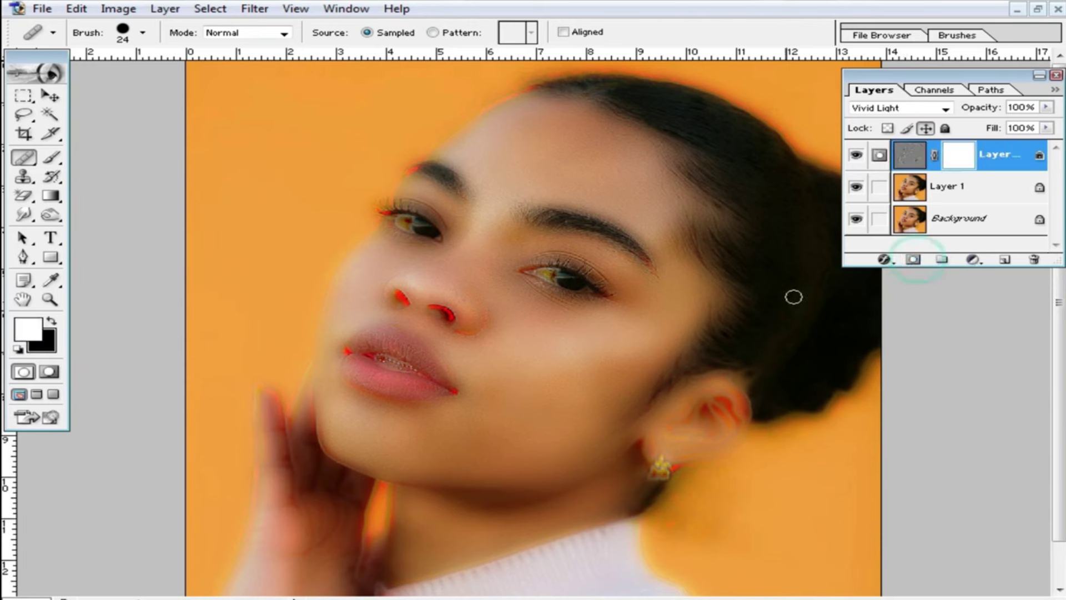
pyautogui.hotkey('ctrl', 'i')
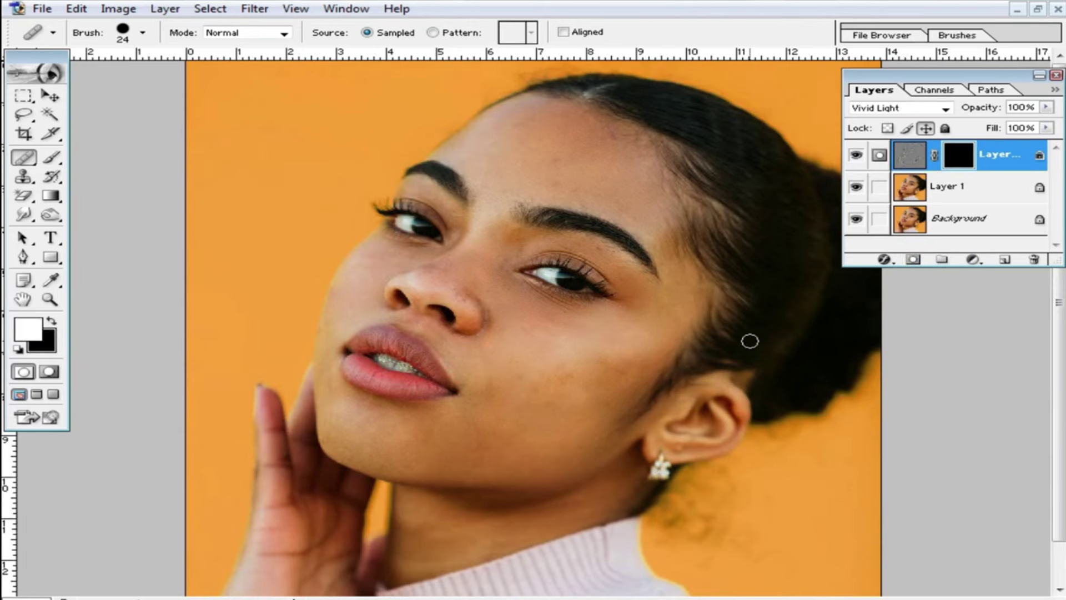
pyautogui.click(49, 160)
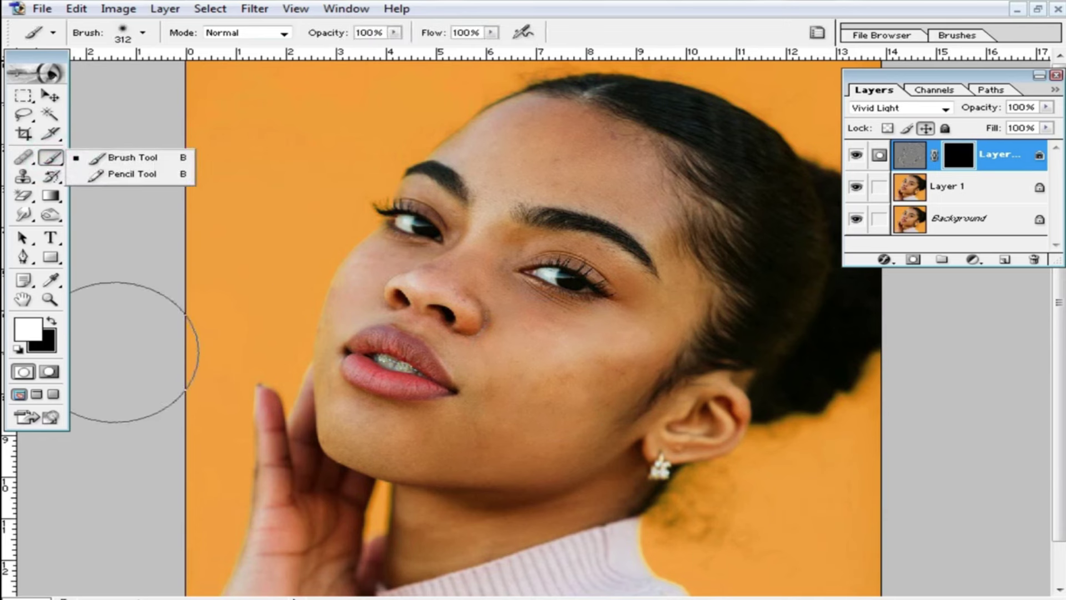
# Set the brush to 92 px and zoom in on the cheek beside the nose
pyautogui.rightClick(604, 355)
pyautogui.moveTo(664, 382); pyautogui.dragTo(720, 382)
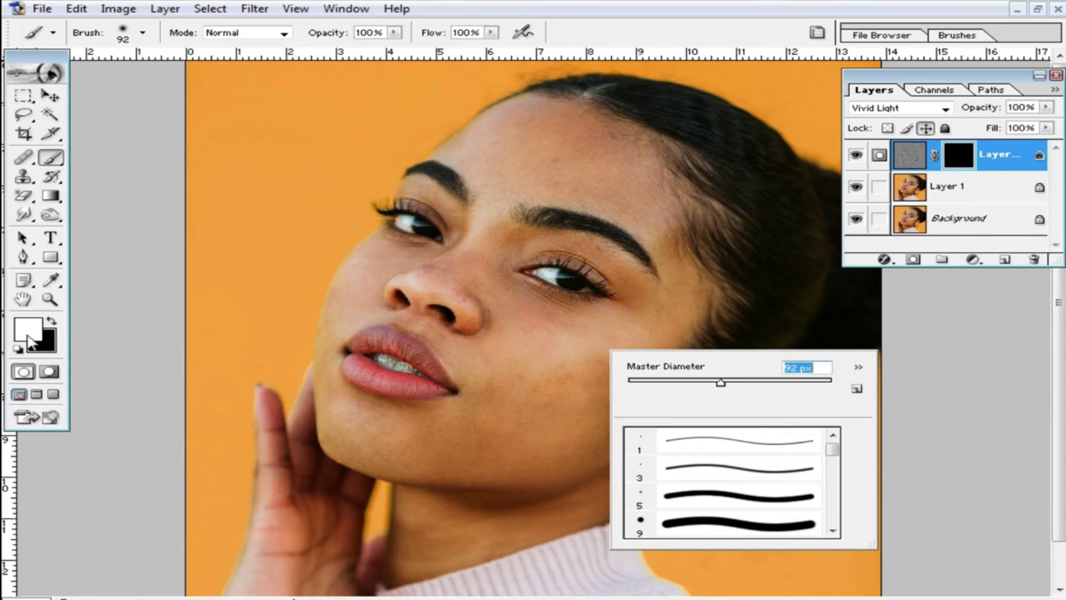
pyautogui.hotkey('ctrl', 'z')
pyautogui.write('d')
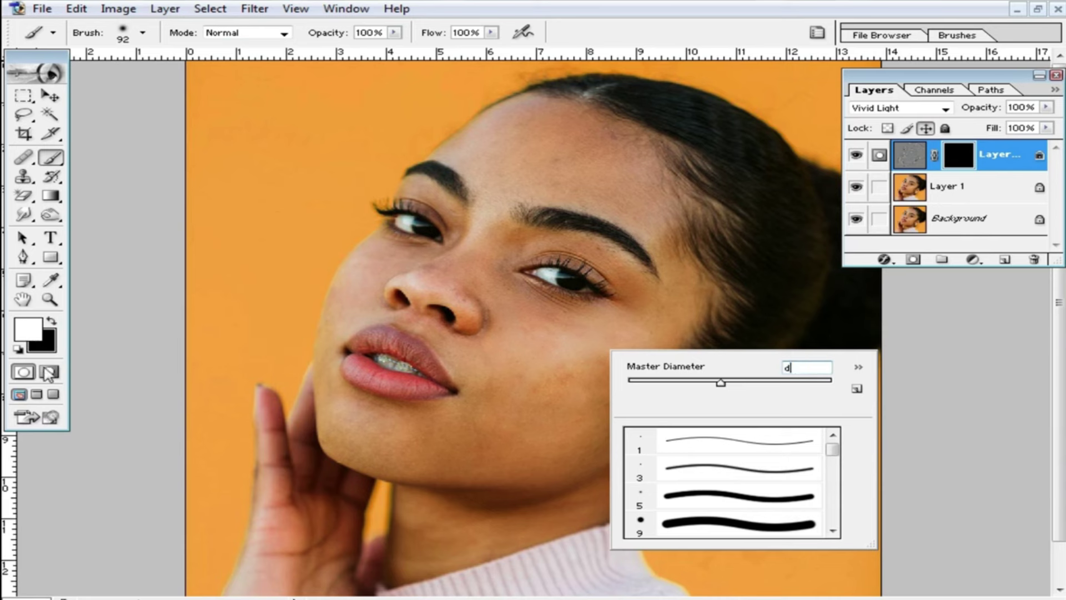
pyautogui.click(954, 344)
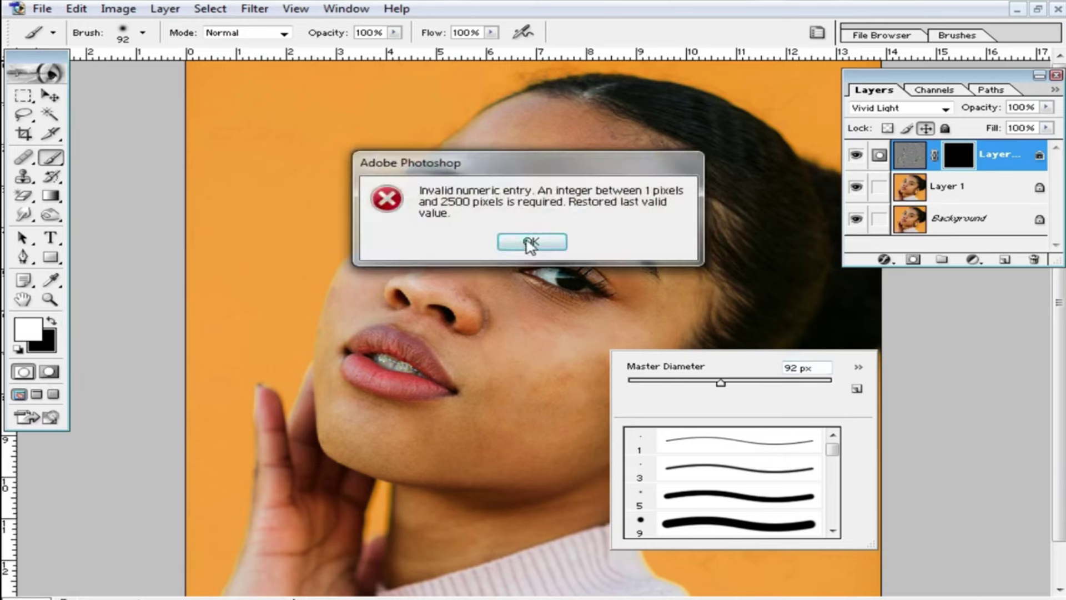
pyautogui.click(528, 243)
pyautogui.click(547, 345)
pyautogui.click(519, 357)
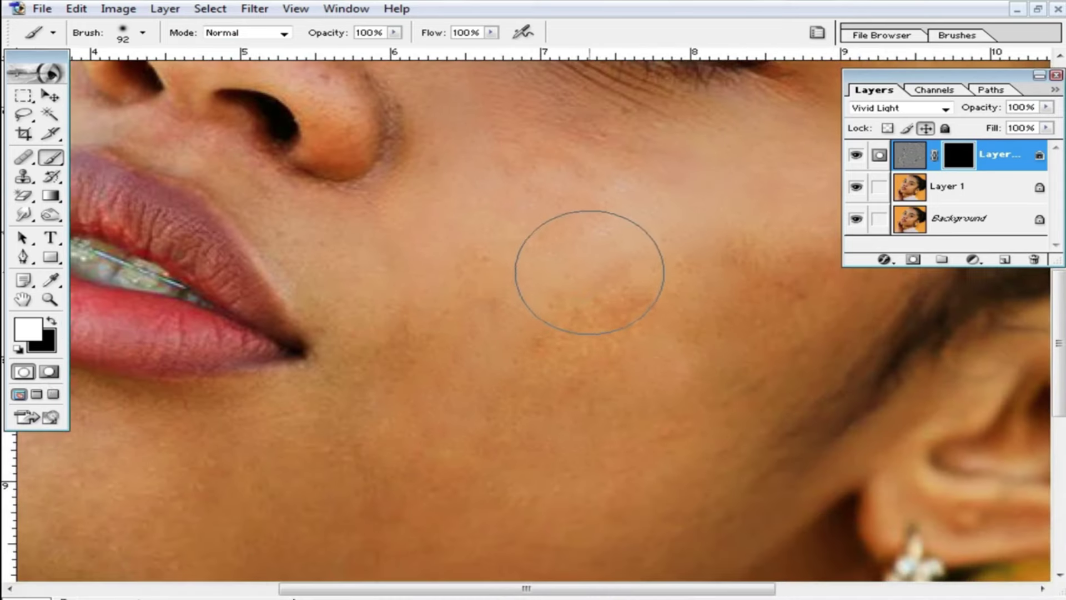
# Paint the mask over the cheek, then with a 69 px brush beside the nose and eye corner
pyautogui.moveTo(681, 230); pyautogui.dragTo(758, 222)
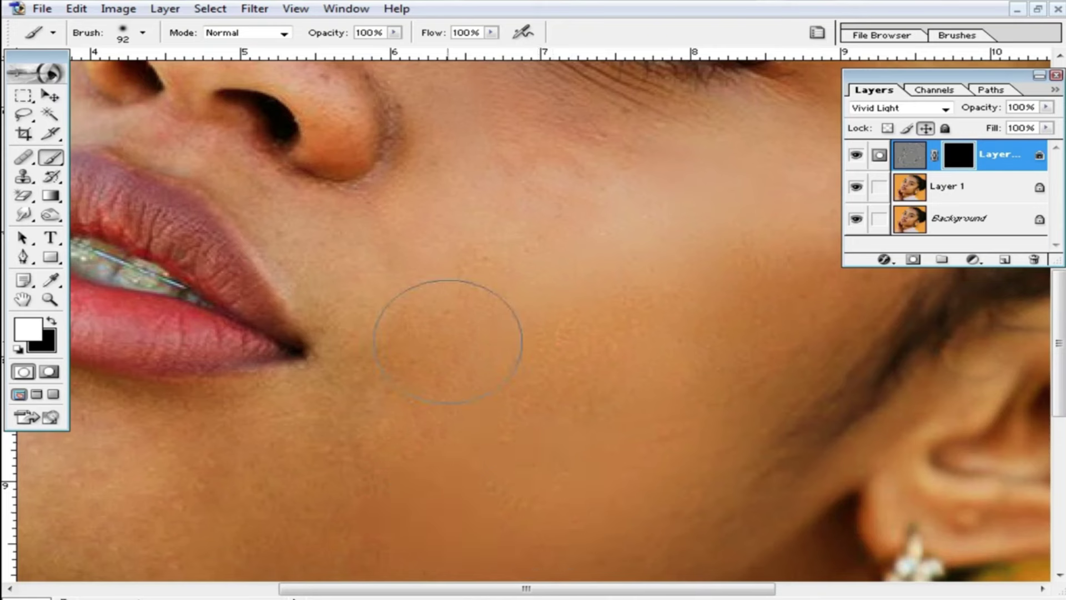
pyautogui.keyDown('alt'); pyautogui.click(493, 333); pyautogui.keyUp('alt')
pyautogui.rightClick(571, 363)
pyautogui.moveTo(676, 400); pyautogui.dragTo(663, 399)
pyautogui.click(610, 310)
pyautogui.moveTo(451, 221); pyautogui.dragTo(475, 257)
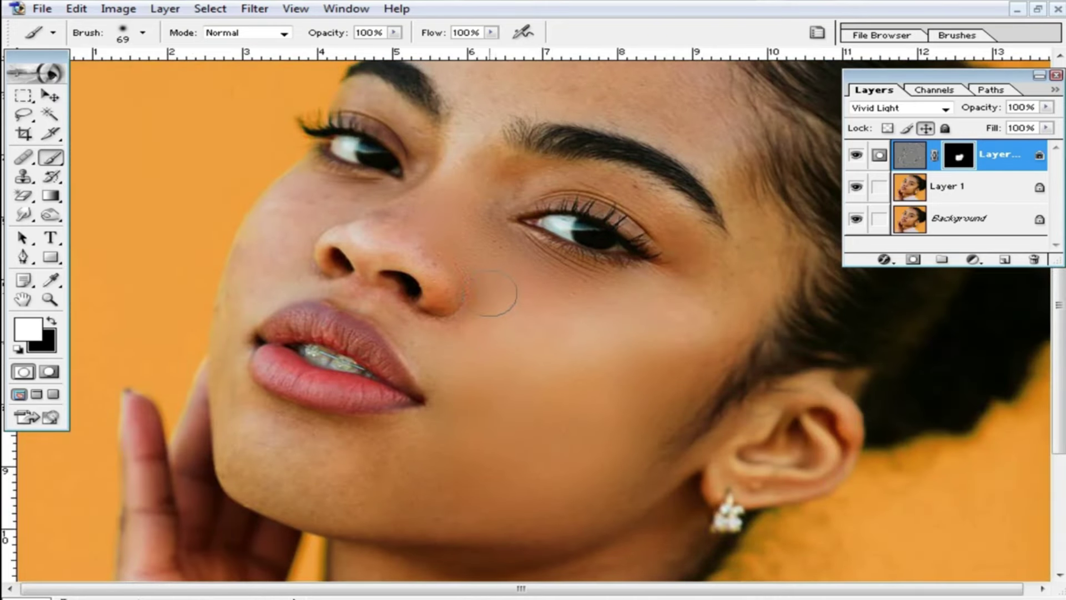
pyautogui.moveTo(545, 173); pyautogui.dragTo(691, 242)
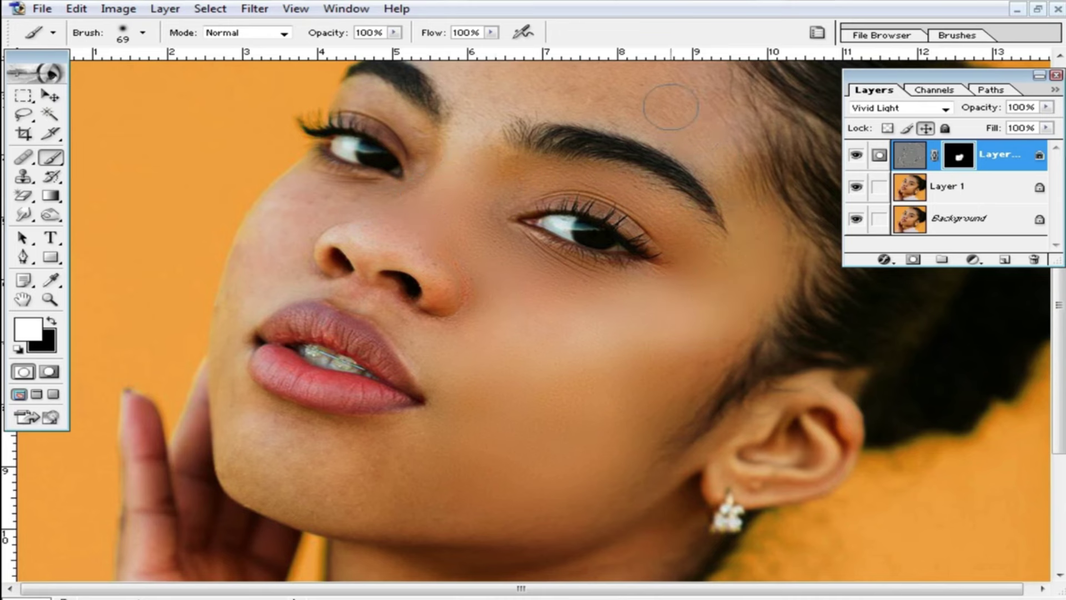
# Shrink the brush to 41 px and paint smoothing along the jawline and chin
pyautogui.scroll(5, 657, 257)
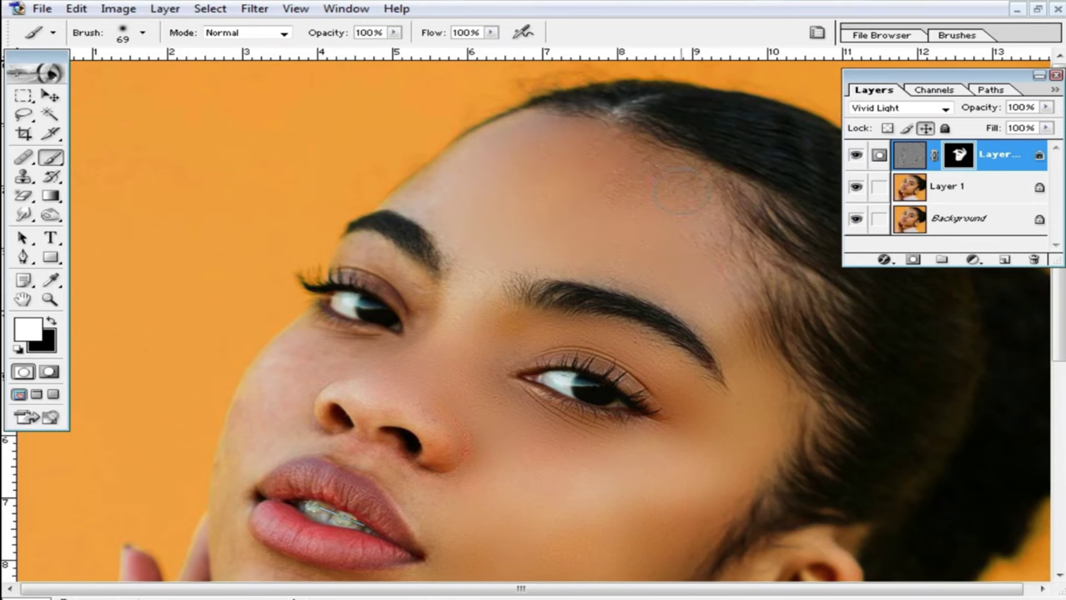
pyautogui.scroll(-1, 720, 300)
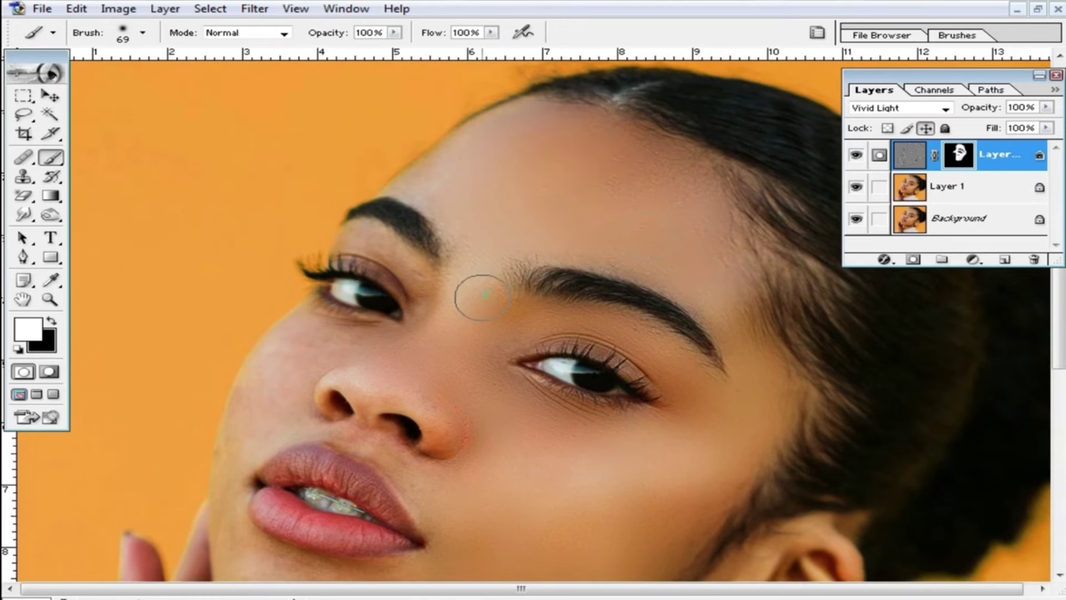
pyautogui.rightClick(494, 263)
pyautogui.moveTo(582, 295); pyautogui.dragTo(563, 296)
pyautogui.press('Return')
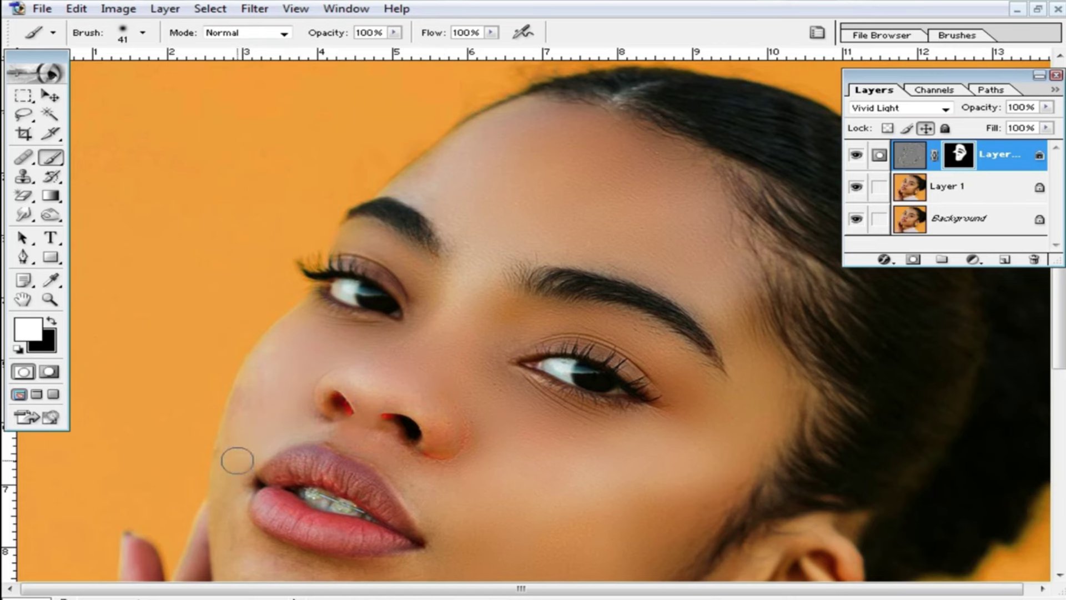
pyautogui.scroll(-4, 260, 404)
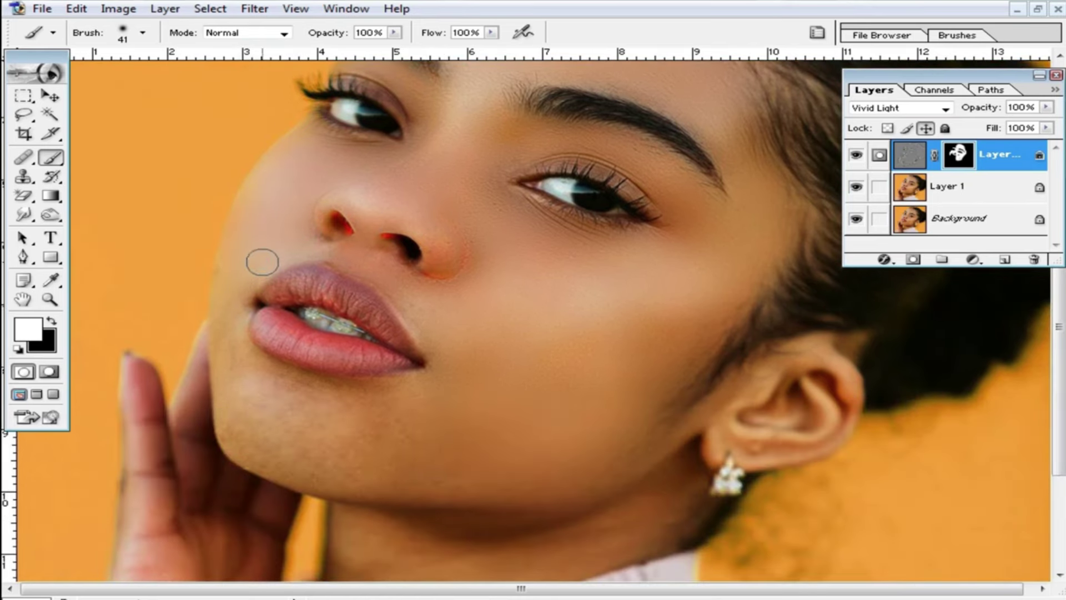
pyautogui.moveTo(227, 406); pyautogui.dragTo(299, 466)
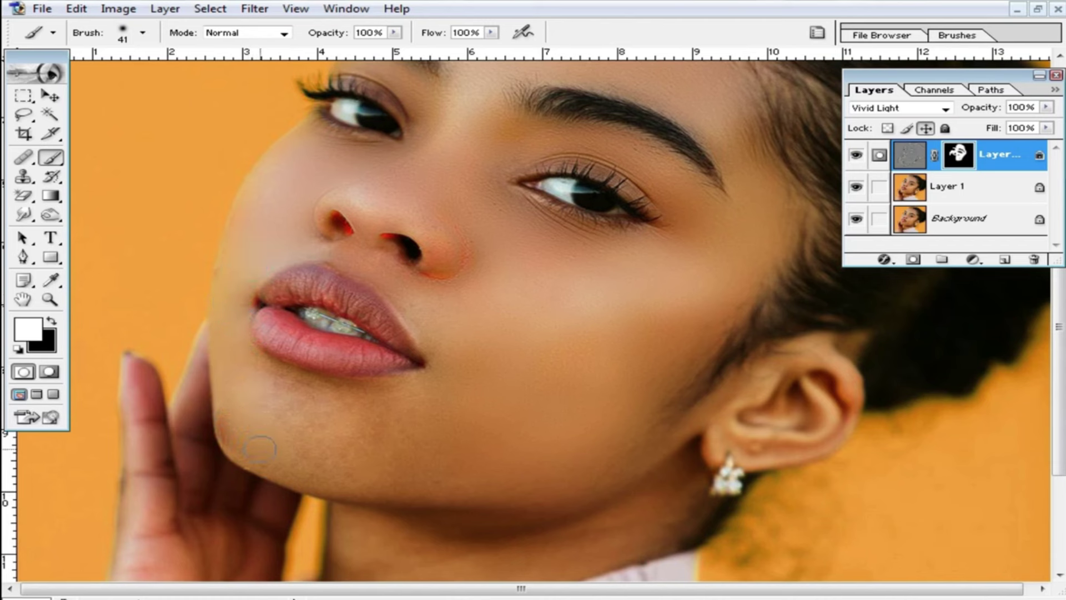
pyautogui.moveTo(247, 400); pyautogui.dragTo(249, 430)
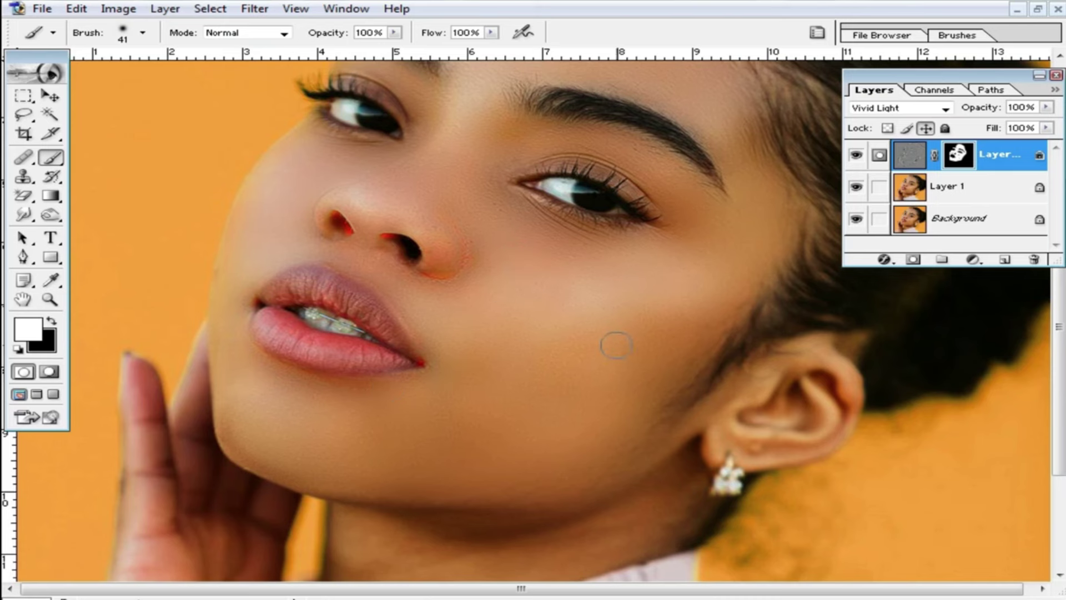
# Paint smoothing onto the neck near the earlobe and between hand and neck
pyautogui.scroll(-3, 616, 345)
pyautogui.scroll(-3, 657, 394)
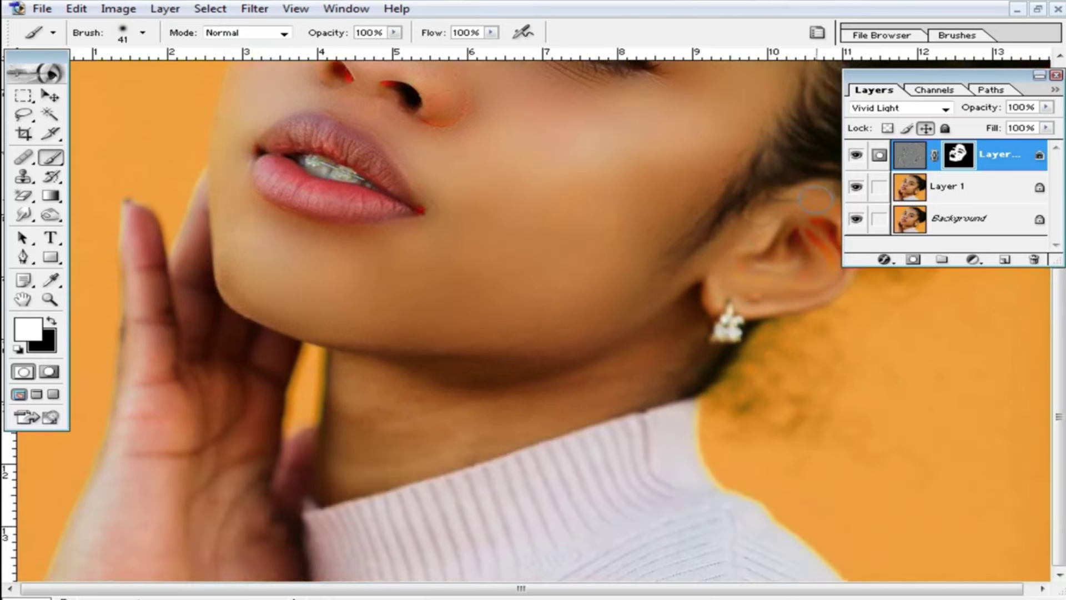
pyautogui.click(654, 348)
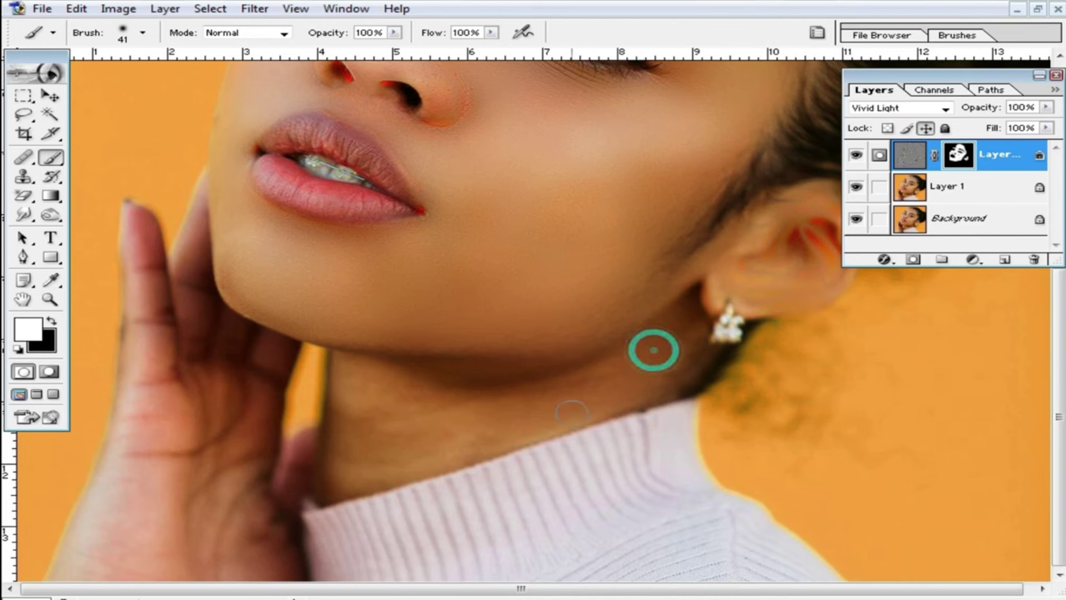
pyautogui.moveTo(326, 428); pyautogui.dragTo(336, 376)
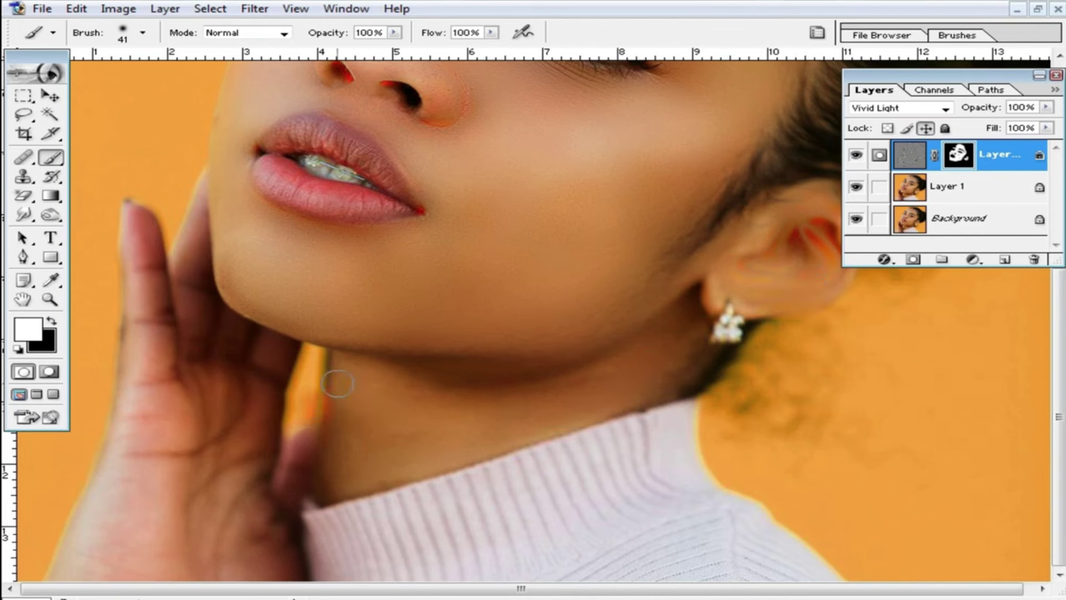
pyautogui.hotkey('ctrl', '-')
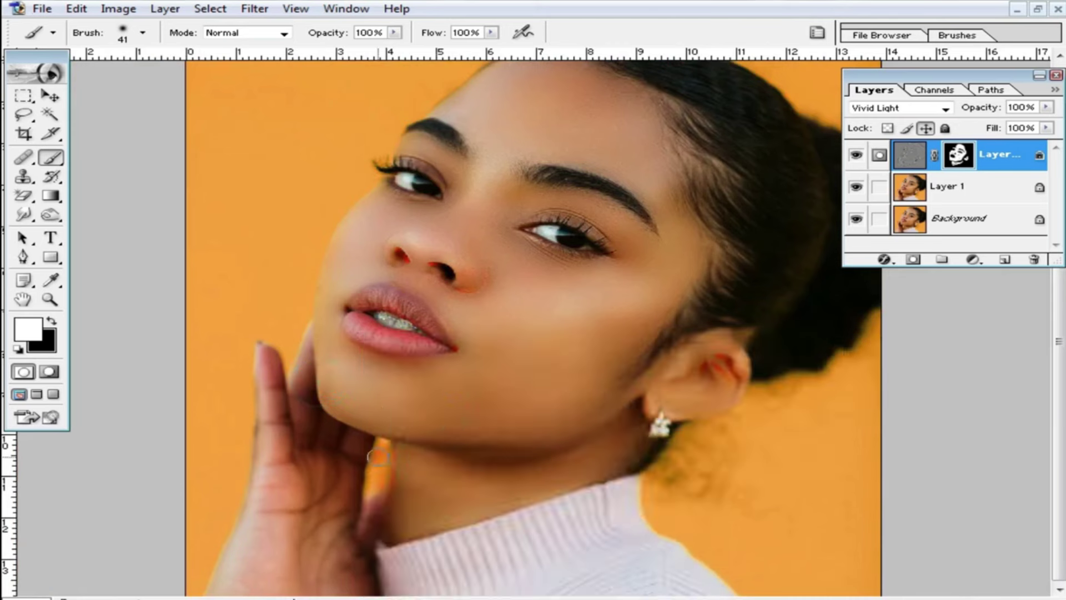
# Paint the mask over the hand with a 93 px brush and lower the smoothing layer's opacity
pyautogui.rightClick(305, 404)
pyautogui.click(497, 438)
pyautogui.click(274, 441)
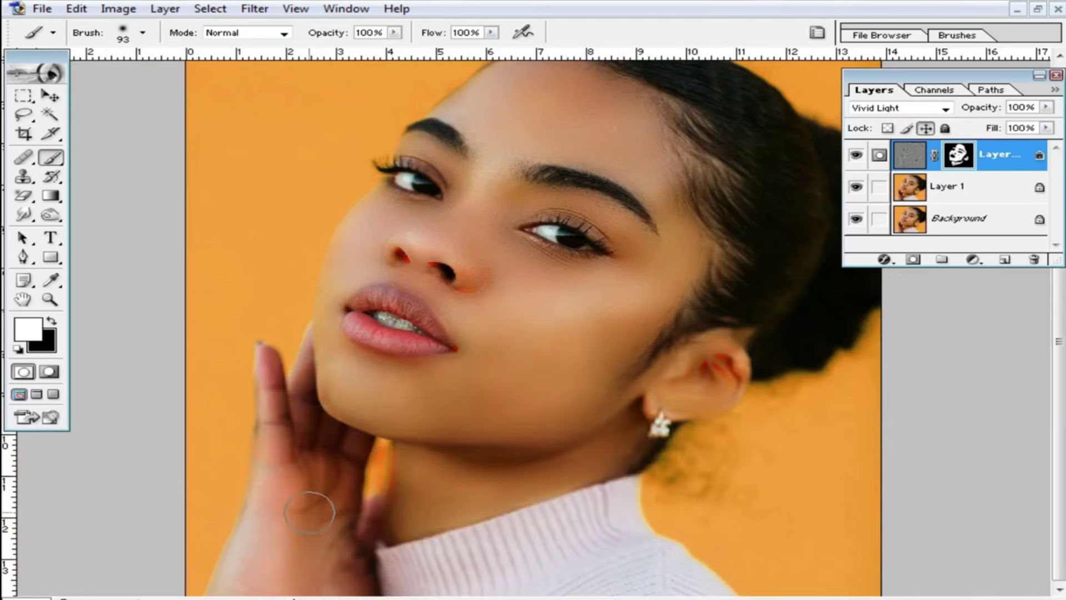
pyautogui.moveTo(308, 458); pyautogui.dragTo(276, 517)
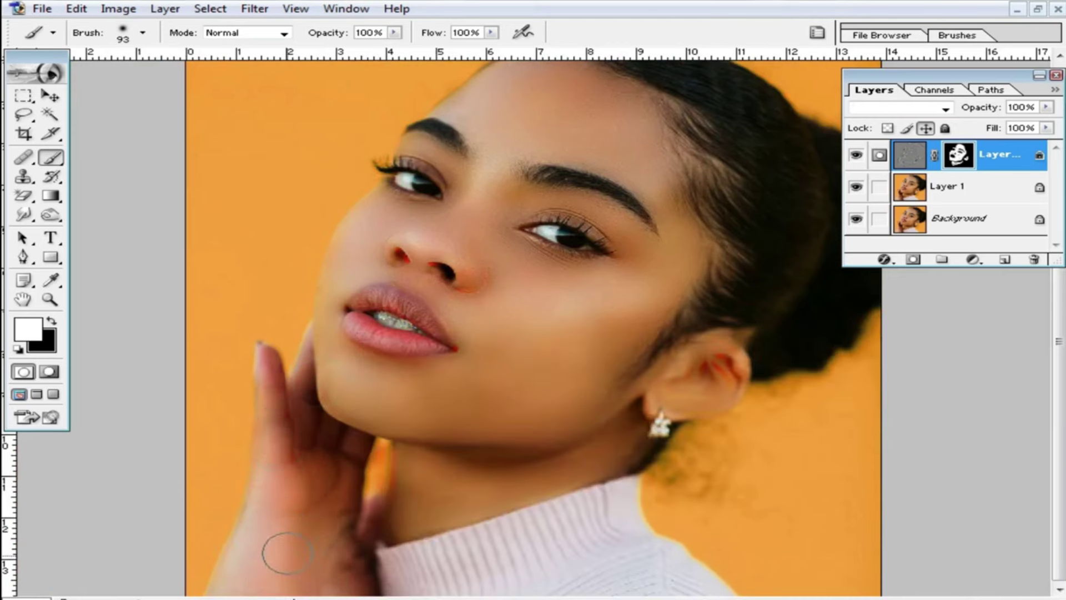
pyautogui.keyDown('ctrl'); pyautogui.click(542, 326); pyautogui.keyUp('ctrl')
pyautogui.moveTo(591, 296)
pyautogui.mouseDown()
pyautogui.moveTo(477, 306)
pyautogui.moveTo(543, 298)
pyautogui.mouseUp()
pyautogui.scroll(3, 678, 192)
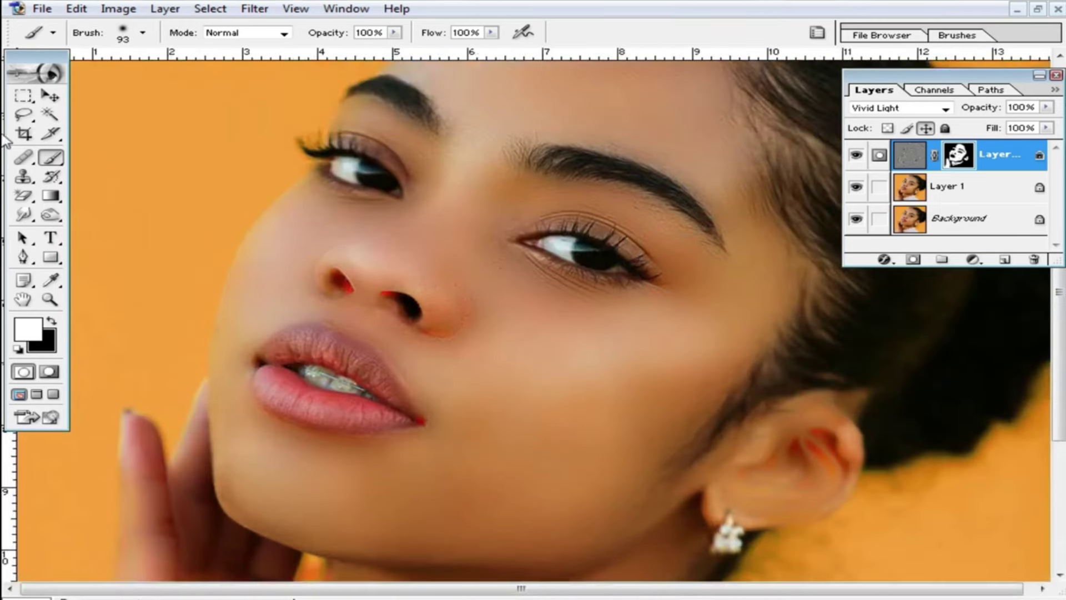
pyautogui.moveTo(1049, 113); pyautogui.dragTo(1017, 131)
pyautogui.hotkey('ctrl', '-')
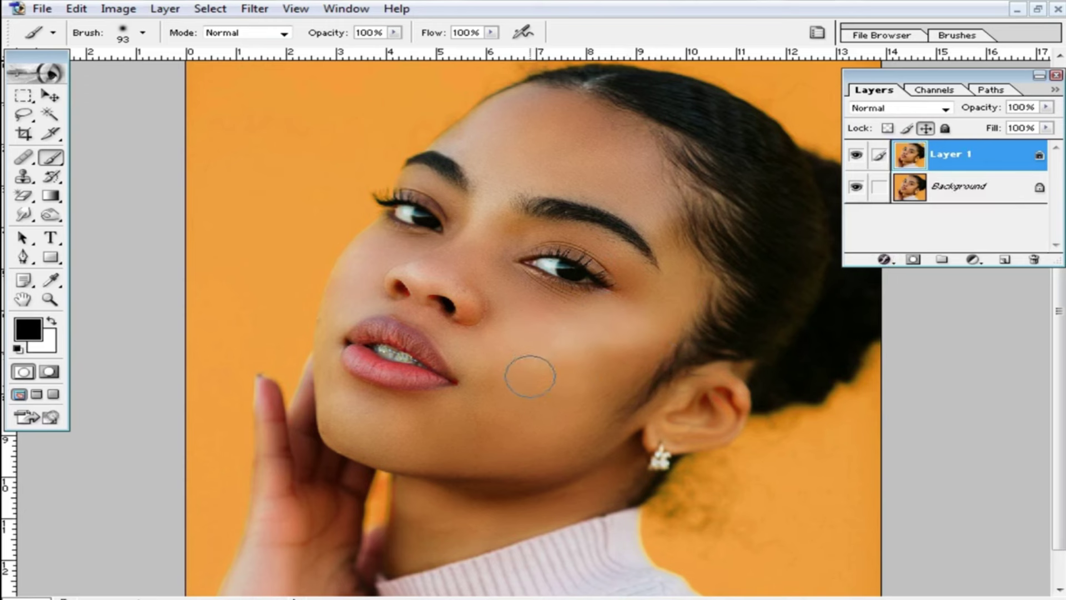
# Brighten the portrait with an upward Curves adjustment and open Noiseware Professional
pyautogui.hotkey('ctrl', 'm')
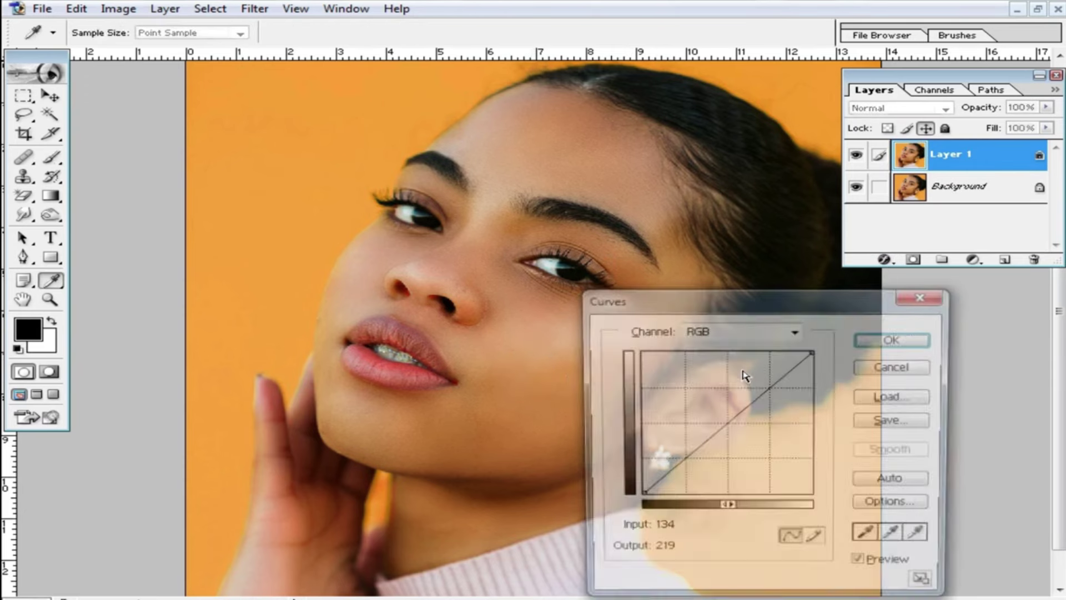
pyautogui.moveTo(724, 420); pyautogui.dragTo(717, 416)
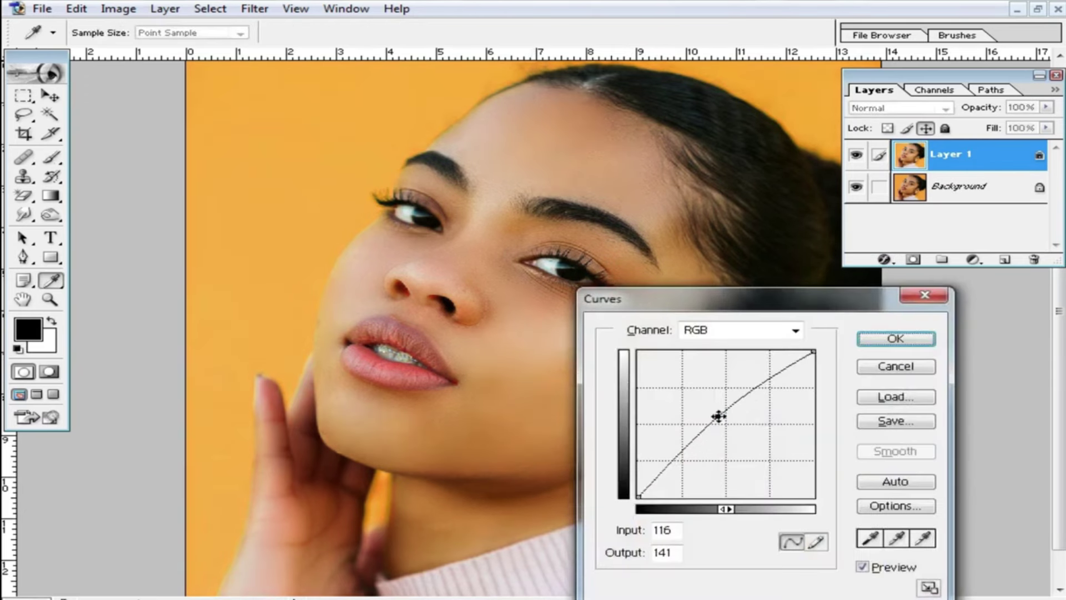
pyautogui.click(892, 339)
pyautogui.press('b')
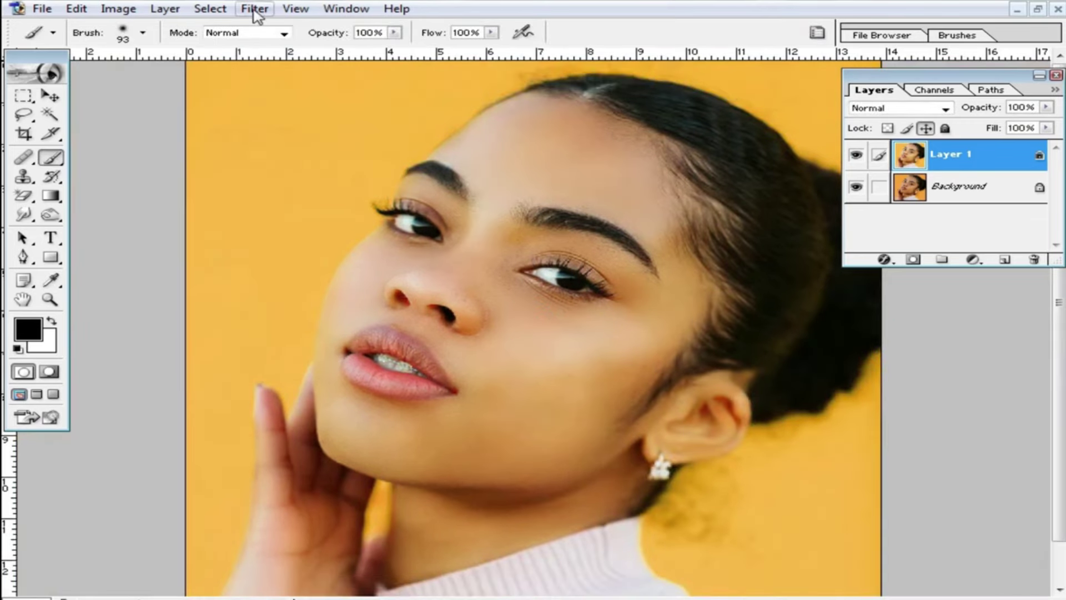
pyautogui.click(256, 12)
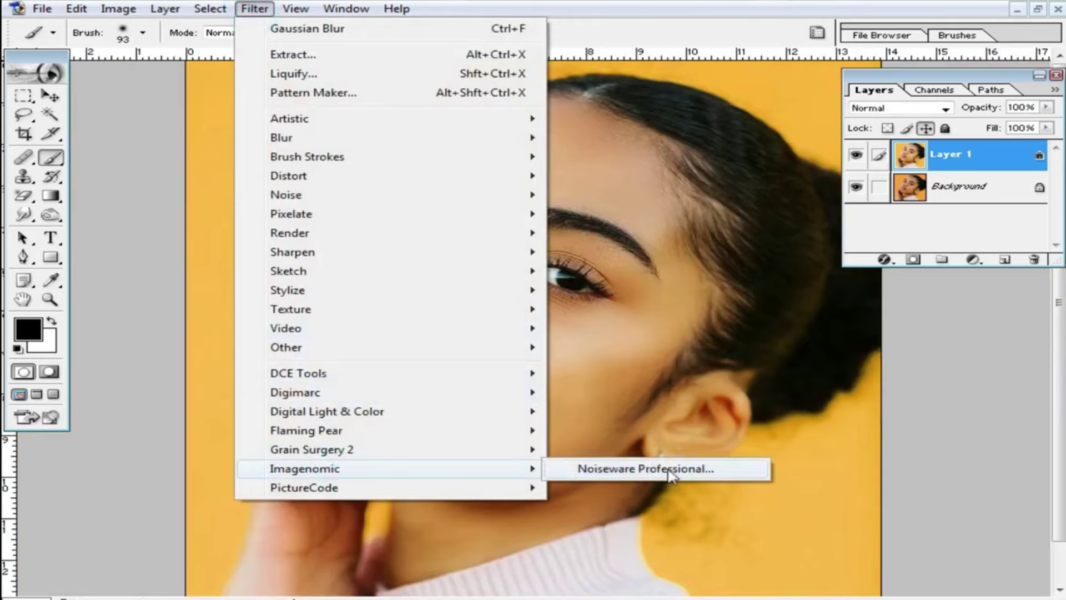
pyautogui.click(672, 471)
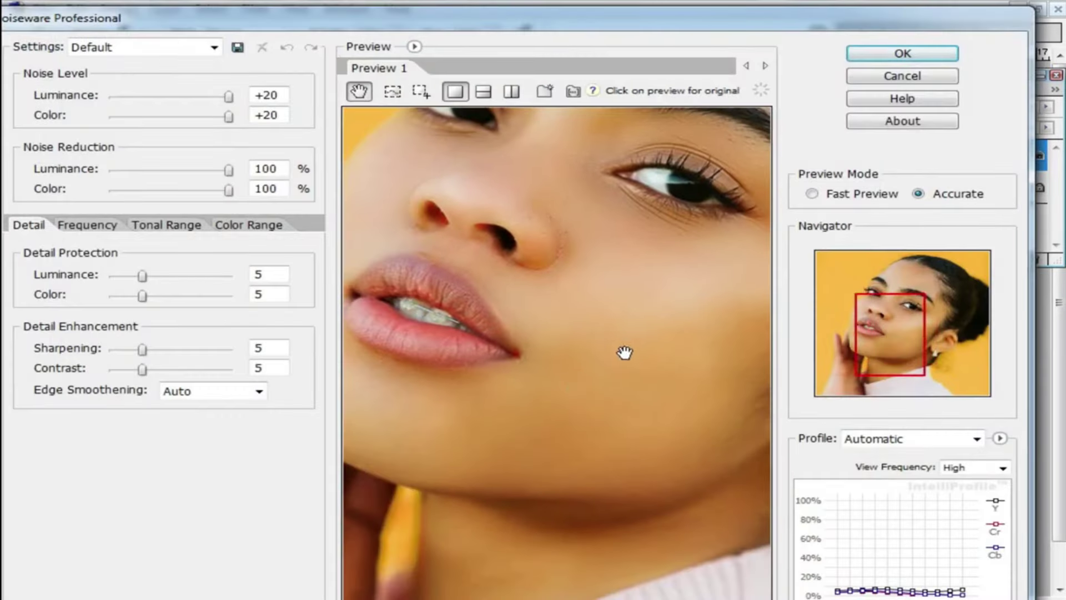
# Apply Noiseware Professional's noise reduction, then zoom in on the forehead and cheek and back out
pyautogui.click(883, 53)
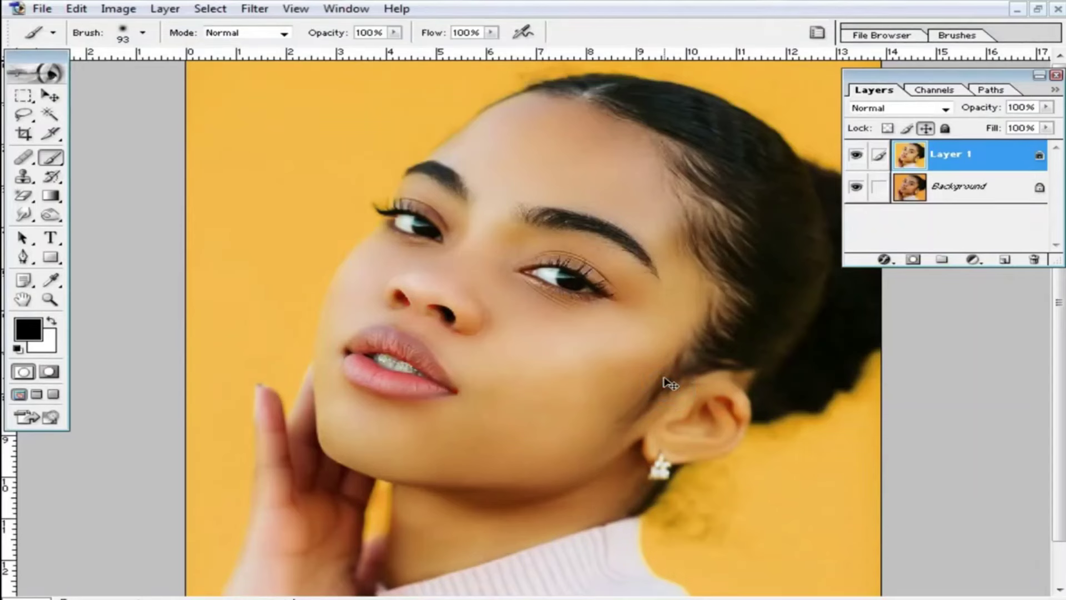
pyautogui.press('Delete')
pyautogui.click(588, 211)
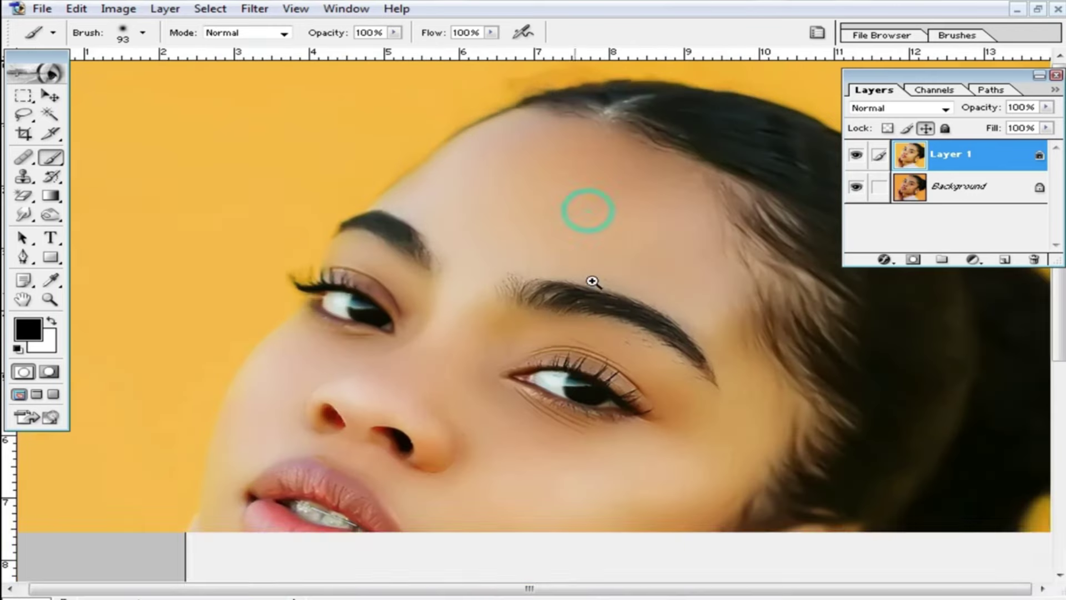
pyautogui.scroll(-5, 596, 387)
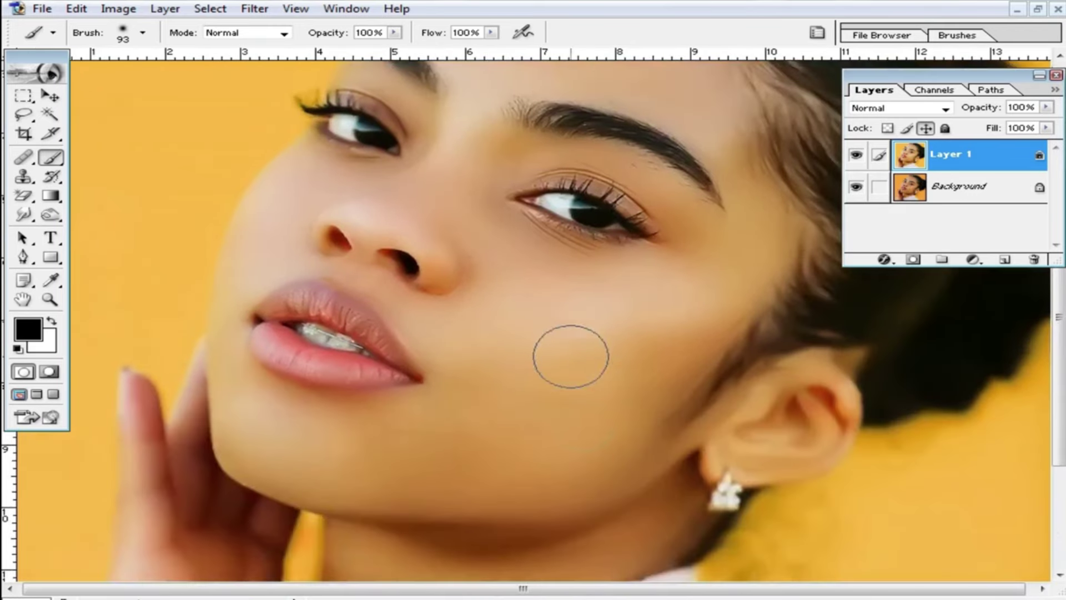
pyautogui.keyDown('ctrl'); pyautogui.click(578, 350); pyautogui.keyUp('ctrl')
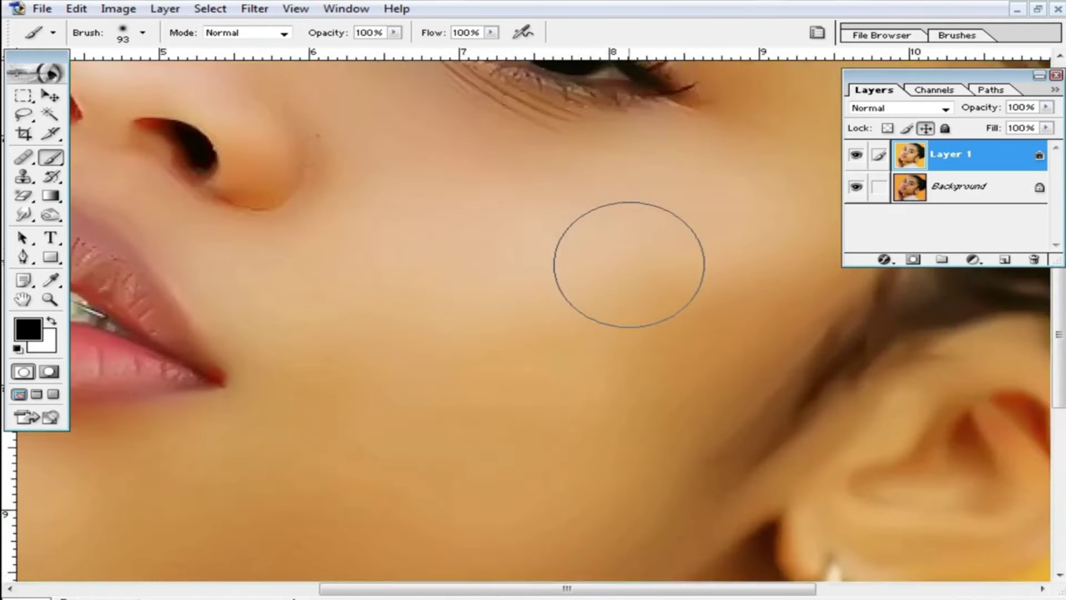
pyautogui.keyDown('alt'); pyautogui.click(585, 265); pyautogui.keyUp('alt')
pyautogui.moveTo(589, 360); pyautogui.dragTo(626, 267)
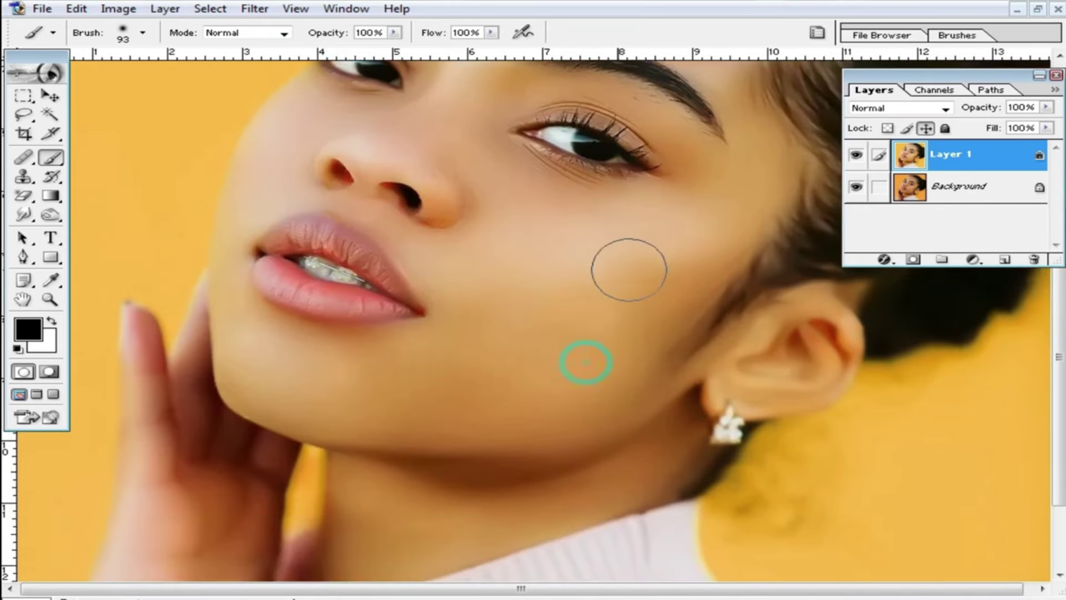
pyautogui.click(54, 161)
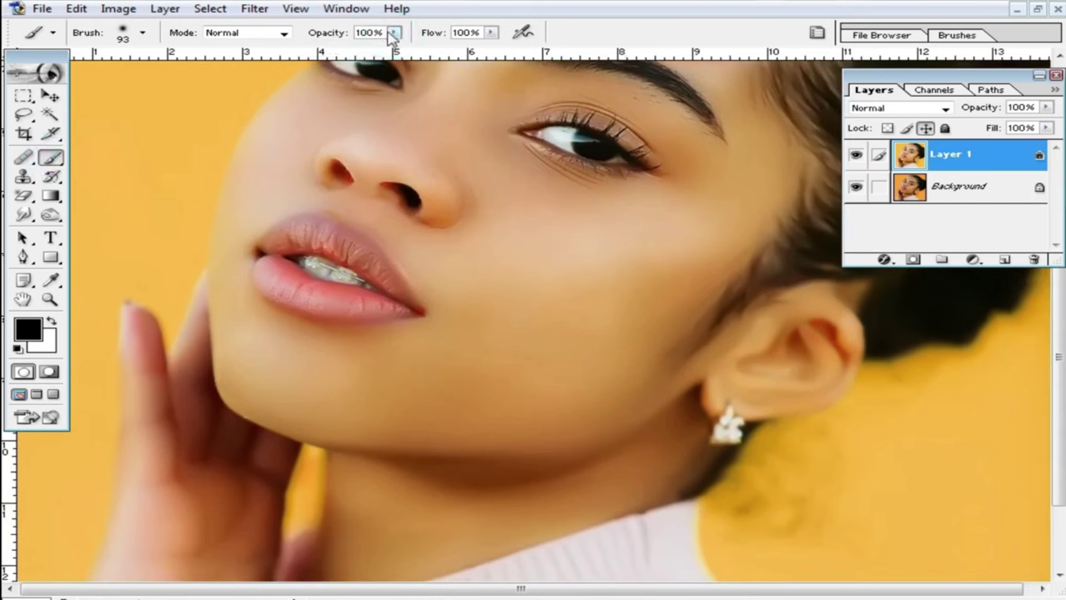
# Set the brush to 18% opacity with an 89 px master diameter
pyautogui.moveTo(393, 37); pyautogui.dragTo(307, 42)
pyautogui.rightClick(710, 297)
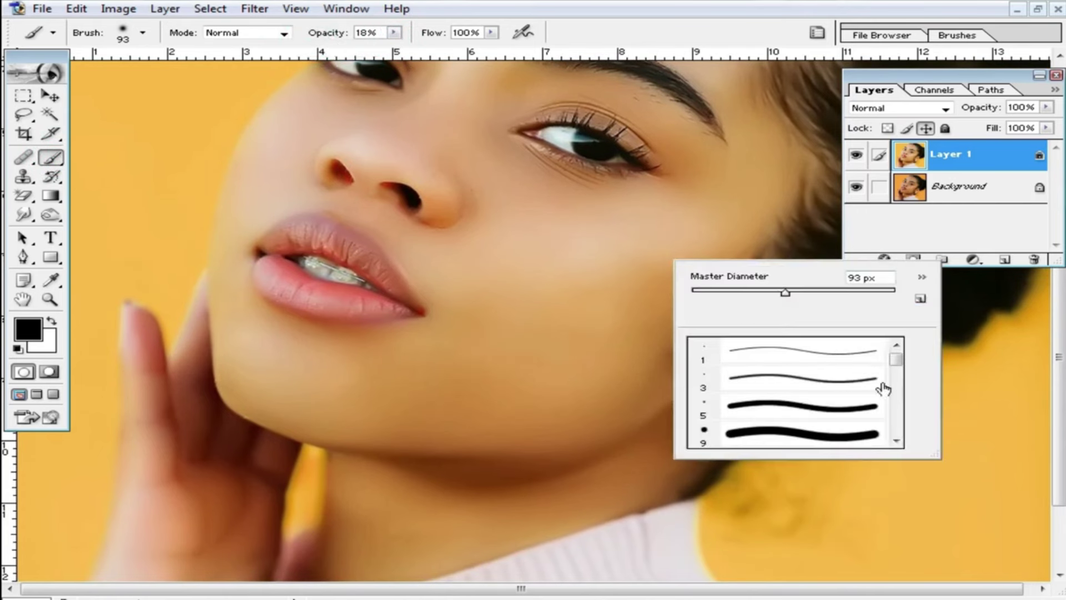
pyautogui.moveTo(898, 364); pyautogui.dragTo(901, 373)
pyautogui.click(816, 379)
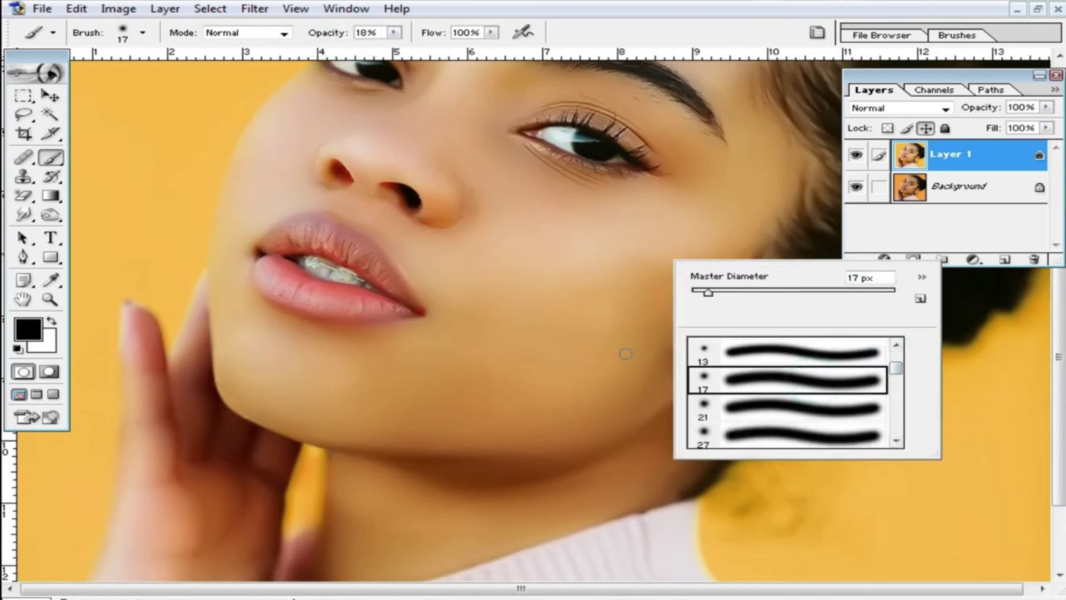
pyautogui.rightClick(555, 333)
pyautogui.click(668, 362)
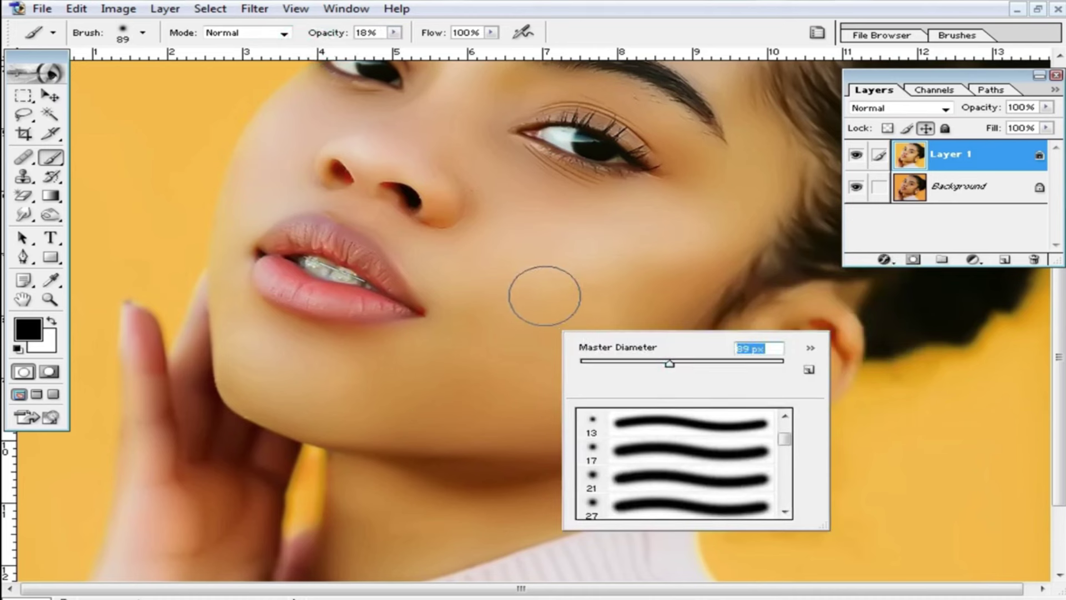
# Sample the skin tone and paint it faintly across the upper and lower cheek
pyautogui.keyDown('alt'); pyautogui.click(538, 300); pyautogui.keyUp('alt')
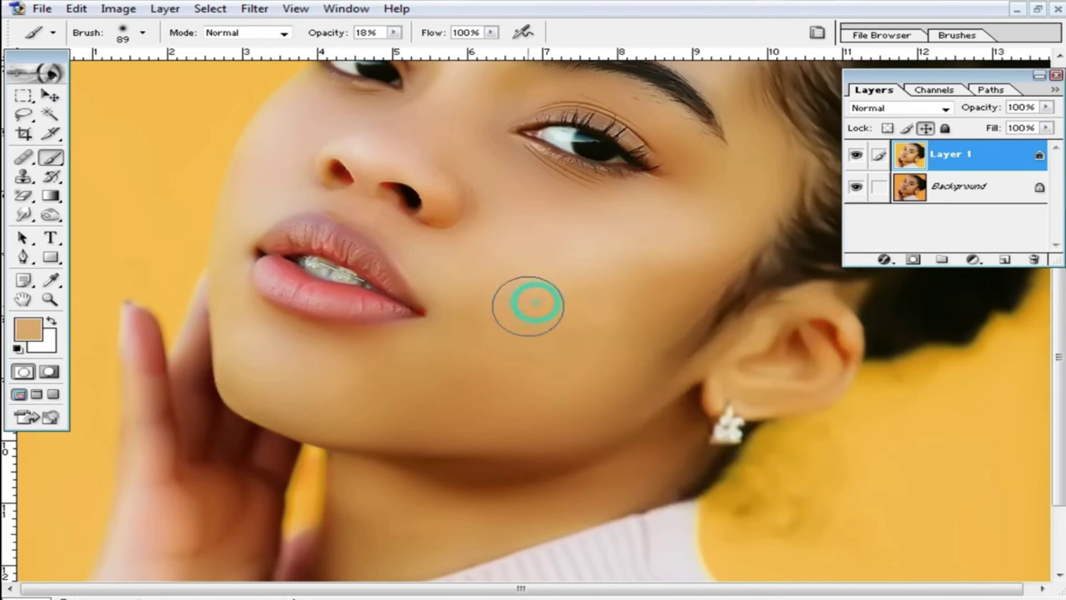
pyautogui.moveTo(502, 294)
pyautogui.mouseDown()
pyautogui.moveTo(477, 313)
pyautogui.moveTo(488, 373)
pyautogui.moveTo(555, 393)
pyautogui.moveTo(411, 374)
pyautogui.moveTo(432, 350)
pyautogui.mouseUp()
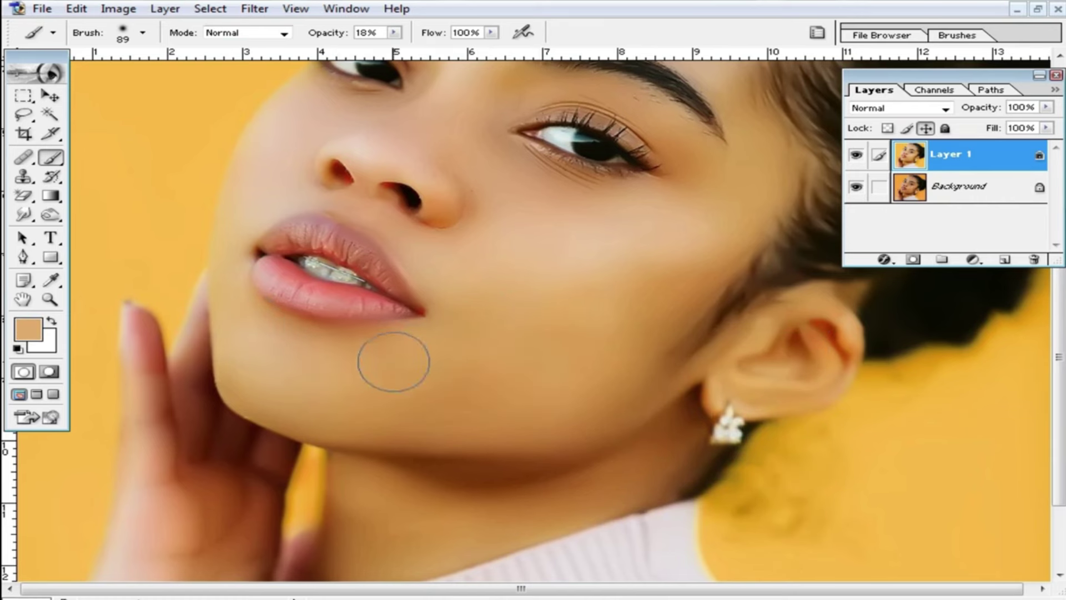
pyautogui.click(676, 247)
pyautogui.moveTo(644, 245); pyautogui.dragTo(625, 264)
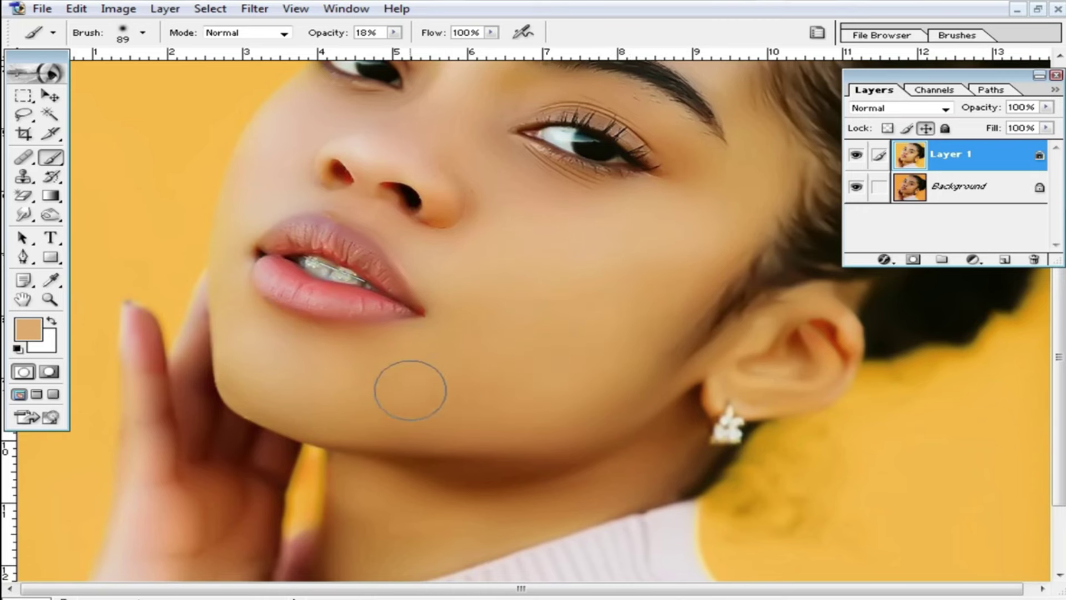
pyautogui.click(510, 356)
pyautogui.click(469, 278)
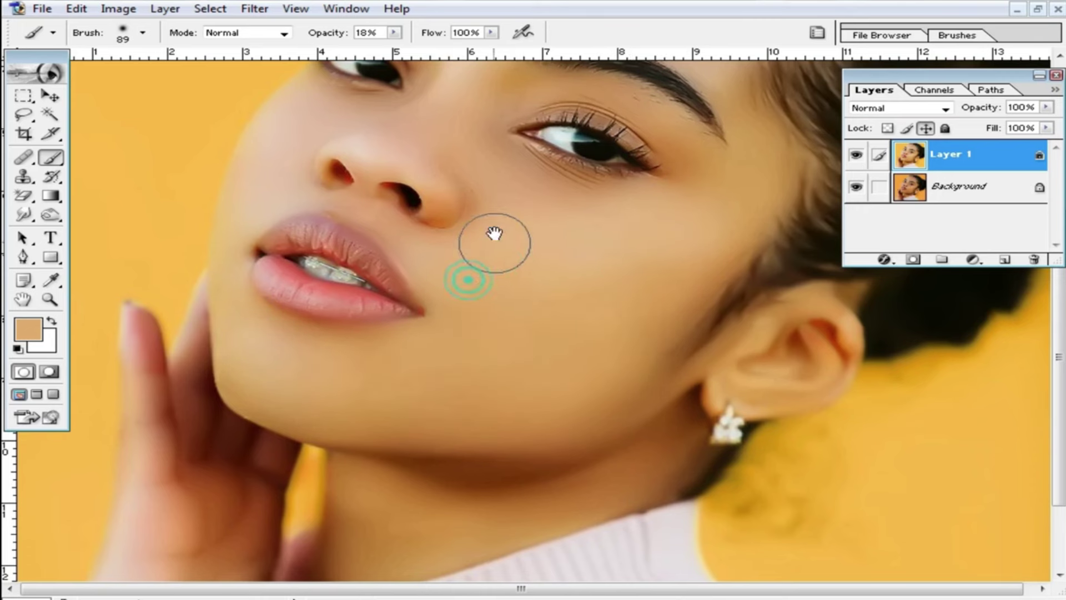
# Dab skin tone beside the nose, near the eye corner and the brow
pyautogui.scroll(3, 483, 250)
pyautogui.click(508, 295)
pyautogui.click(514, 167)
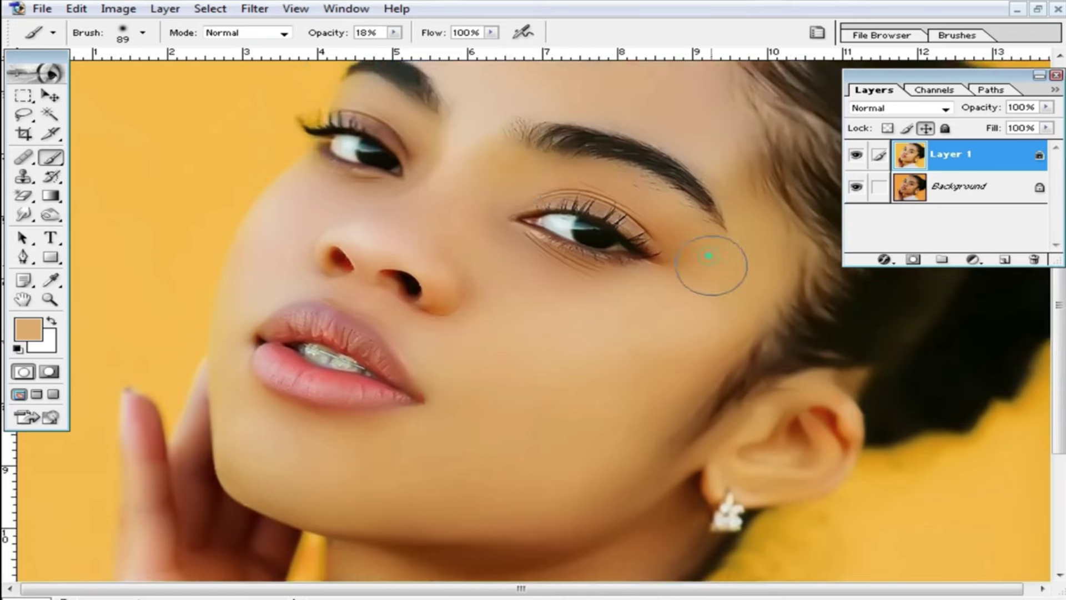
pyautogui.click(649, 212)
pyautogui.scroll(2, 728, 222)
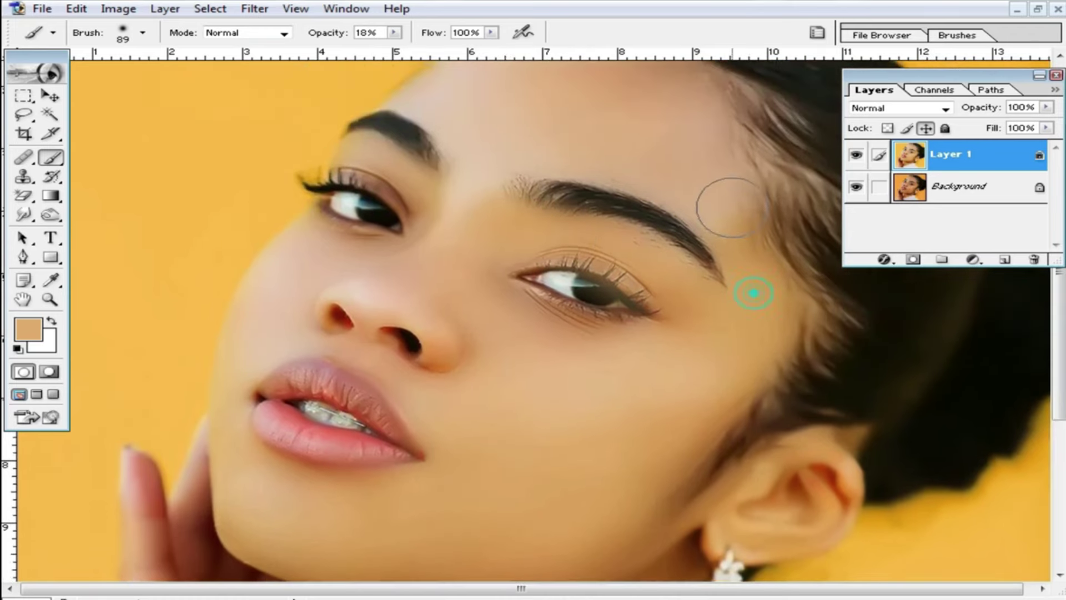
pyautogui.scroll(3, 714, 276)
pyautogui.hotkey('ctrl', '-')
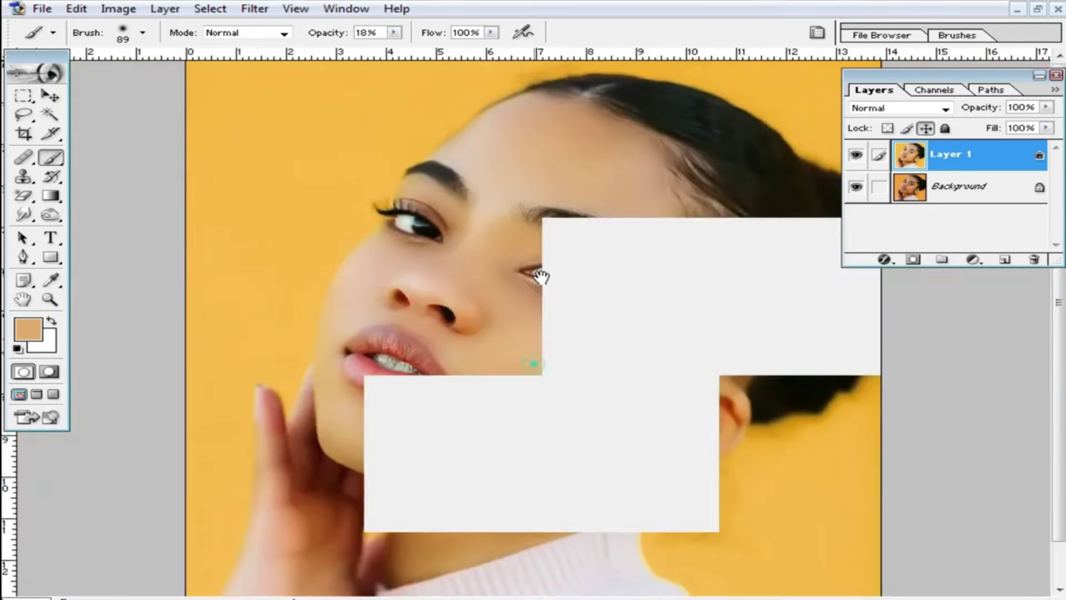
# Paint skin tone over the cheek, along the neck toward the ear, and onto the fingers and hand
pyautogui.click(577, 324)
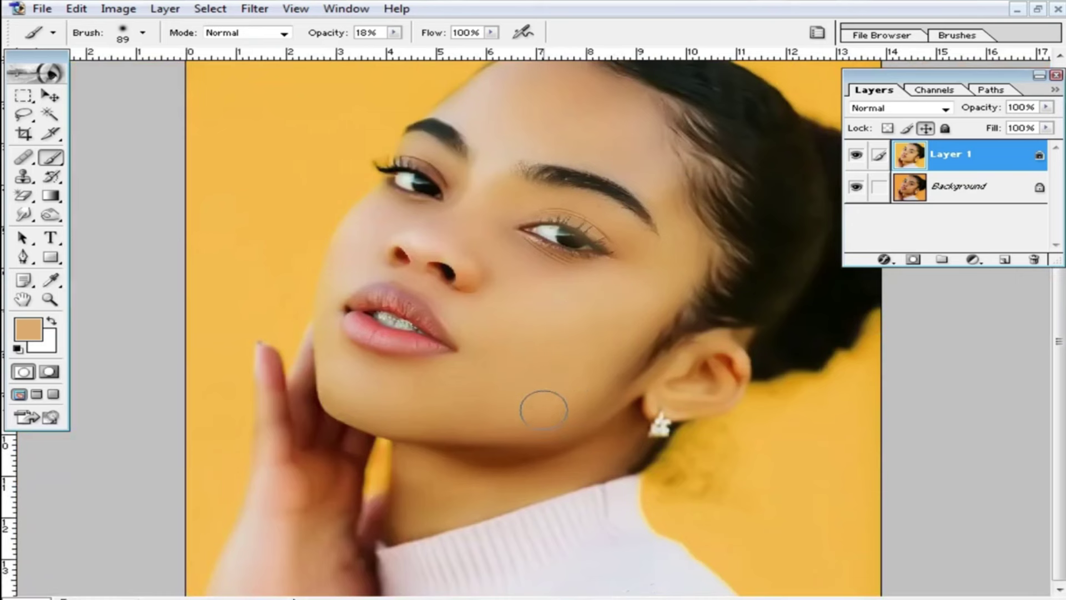
pyautogui.click(464, 476)
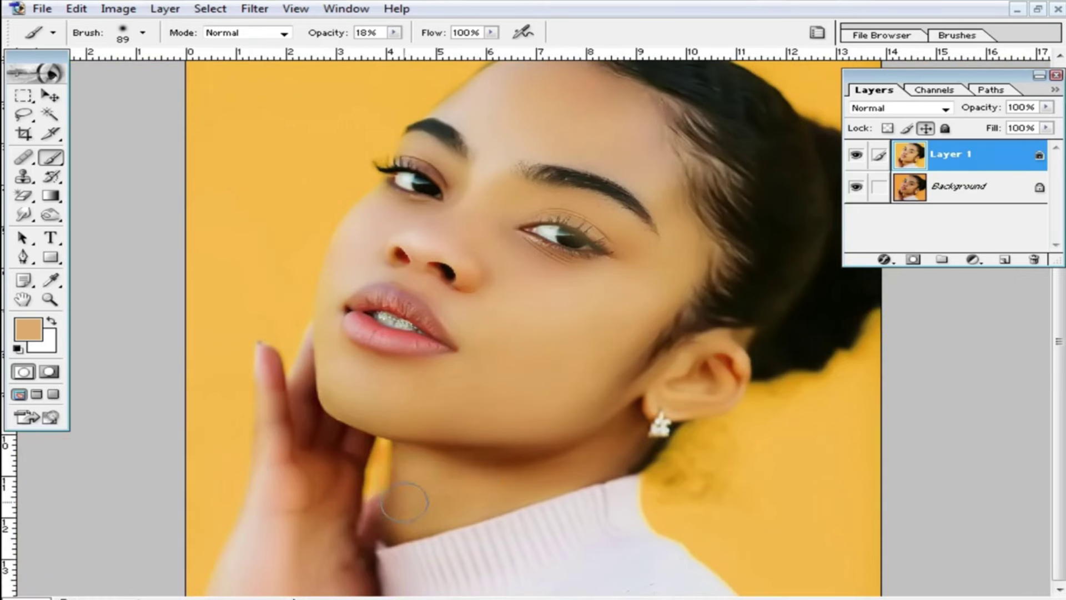
pyautogui.moveTo(440, 457); pyautogui.dragTo(594, 444)
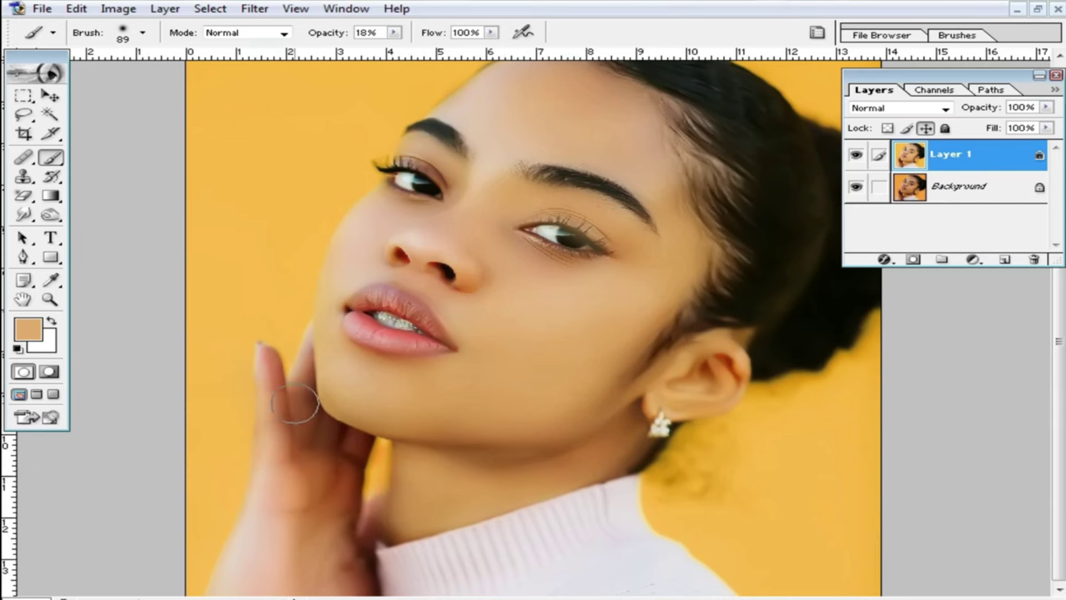
pyautogui.click(285, 403)
pyautogui.click(302, 431)
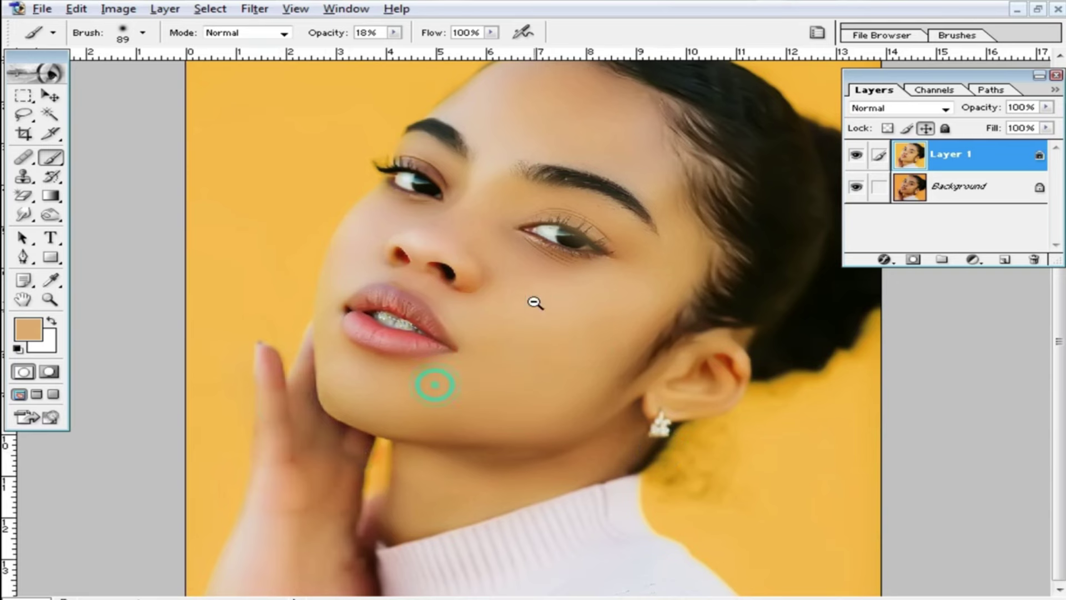
# Touch up the cheek and above the right eyebrow, then hide Layer 1 to compare
pyautogui.hotkey('ctrl', '-')
pyautogui.click(552, 323)
pyautogui.click(647, 240)
pyautogui.click(857, 156)
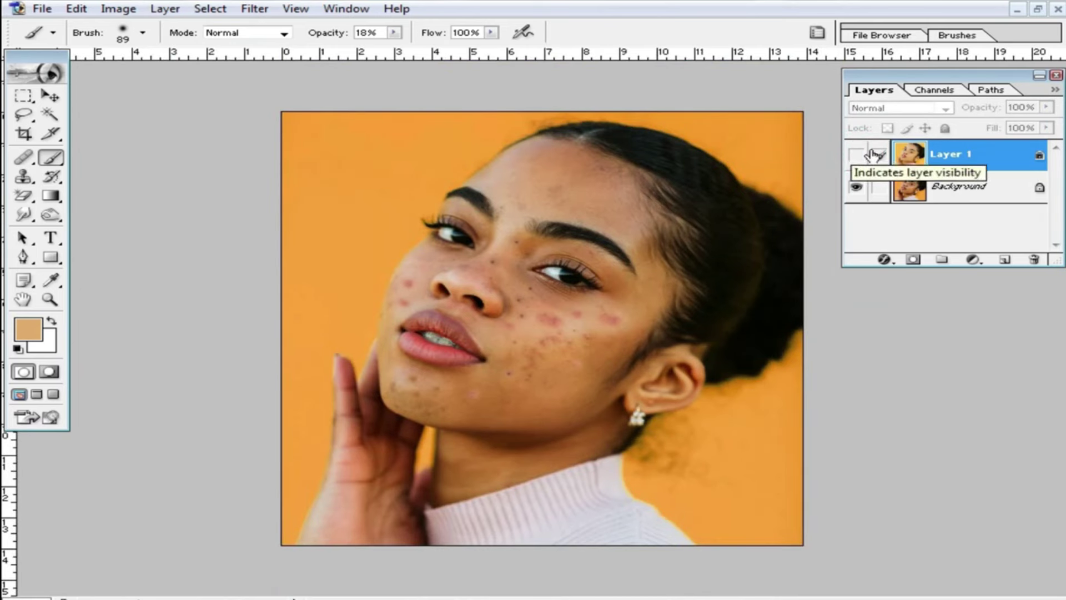
# Show Layer 1 again, zoom in to inspect the cheek skin, then fit the whole image
pyautogui.click(857, 156)
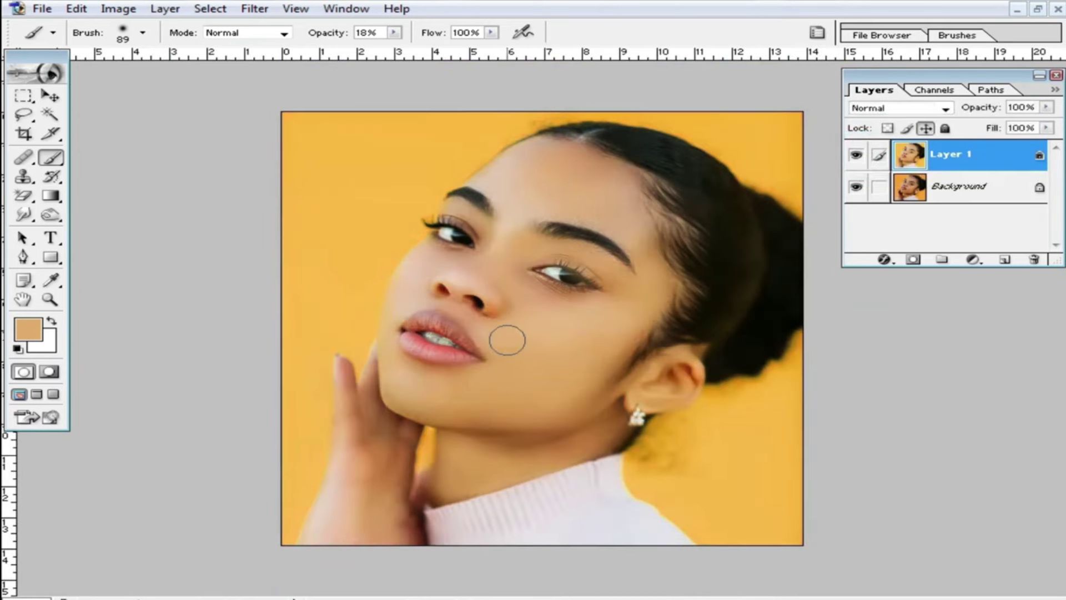
pyautogui.click(586, 321)
pyautogui.keyDown('alt'); pyautogui.click(583, 305); pyautogui.keyUp('alt')
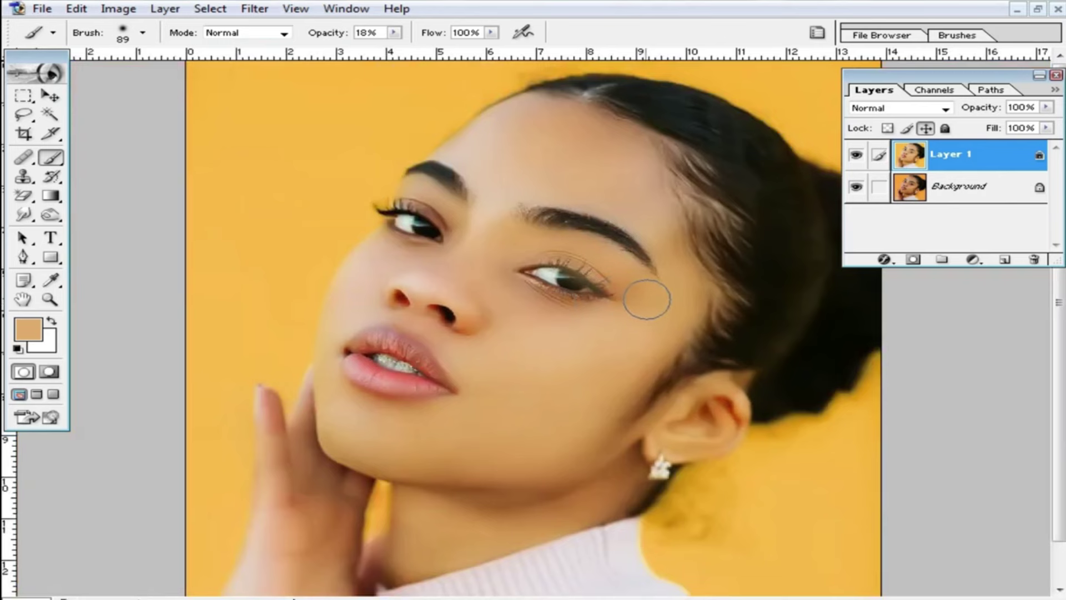
pyautogui.hotkey('ctrl', '-')
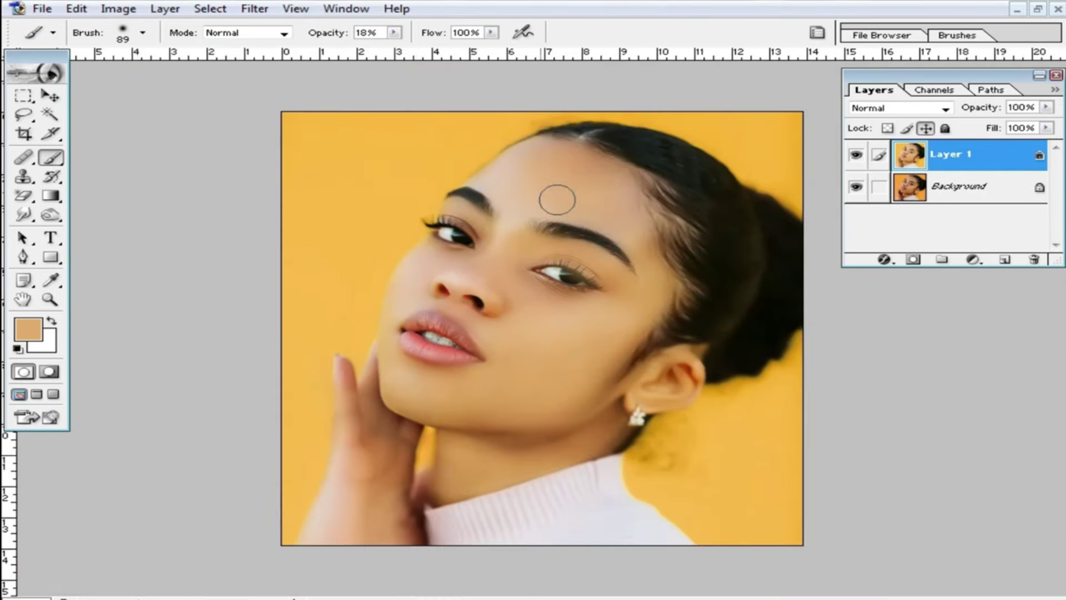
pyautogui.click(50, 115)
pyautogui.click(381, 209)
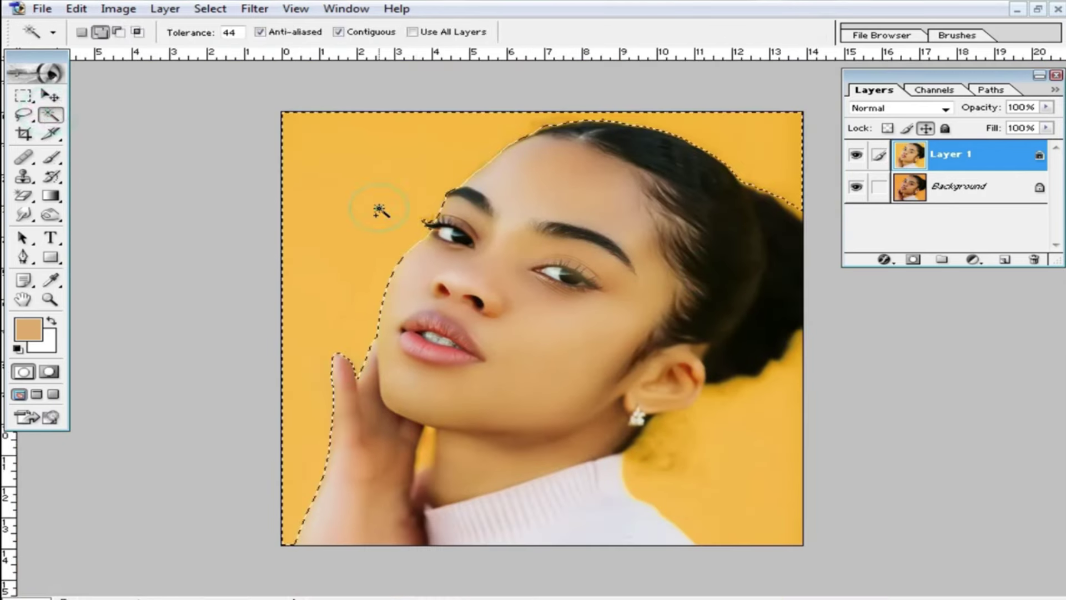
pyautogui.click(51, 115)
pyautogui.click(423, 165)
pyautogui.click(731, 461)
pyautogui.click(694, 442)
pyautogui.click(784, 377)
pyautogui.click(766, 157)
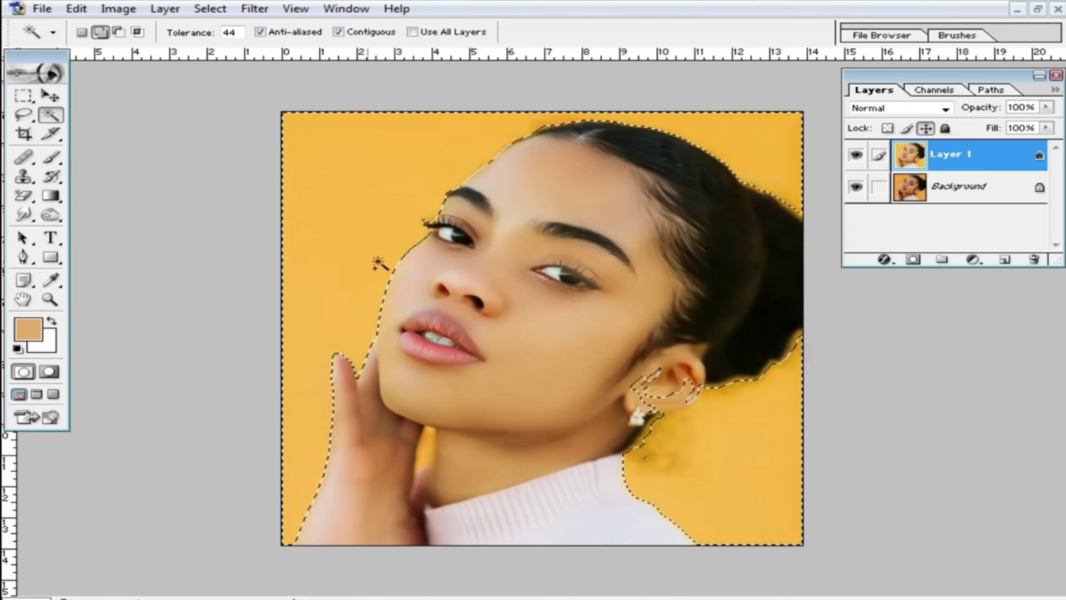
pyautogui.click(23, 96)
pyautogui.click(460, 76)
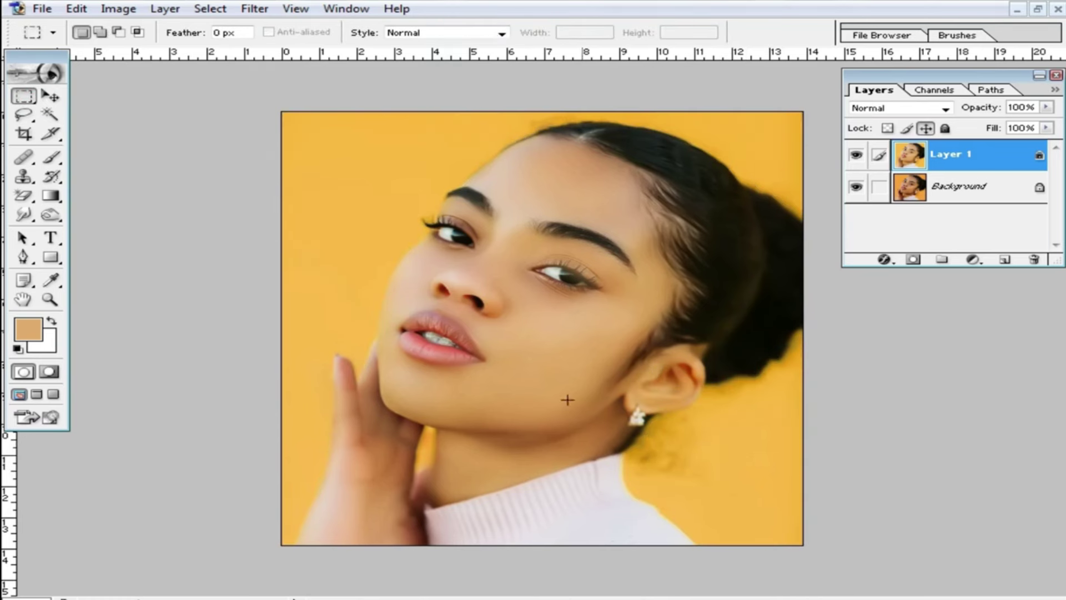
# Flatten the layers, save the portrait as JPEG yuiuy.jpg, and maximise the document window
pyautogui.hotkey('ctrl', 'e')
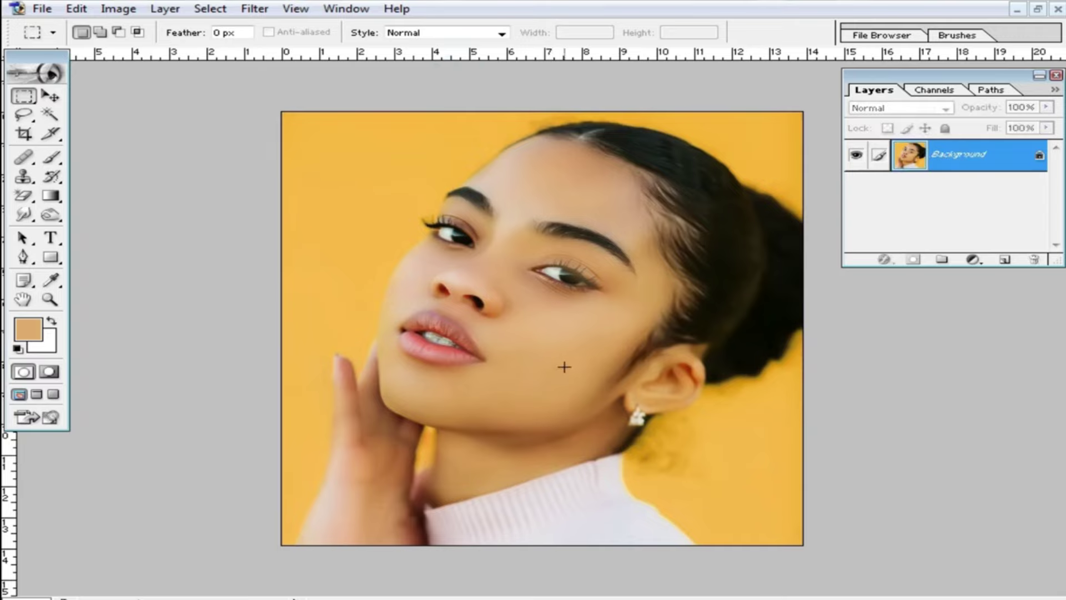
pyautogui.hotkey('ctrl', 'shift', 's')
pyautogui.write('yuiuy')
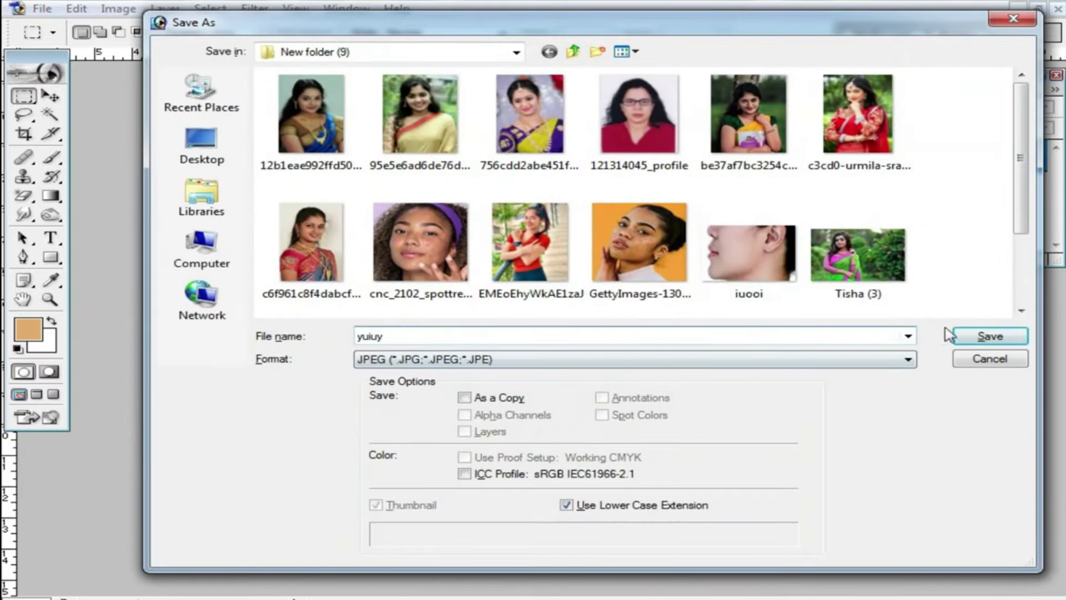
pyautogui.click(956, 336)
pyautogui.click(681, 185)
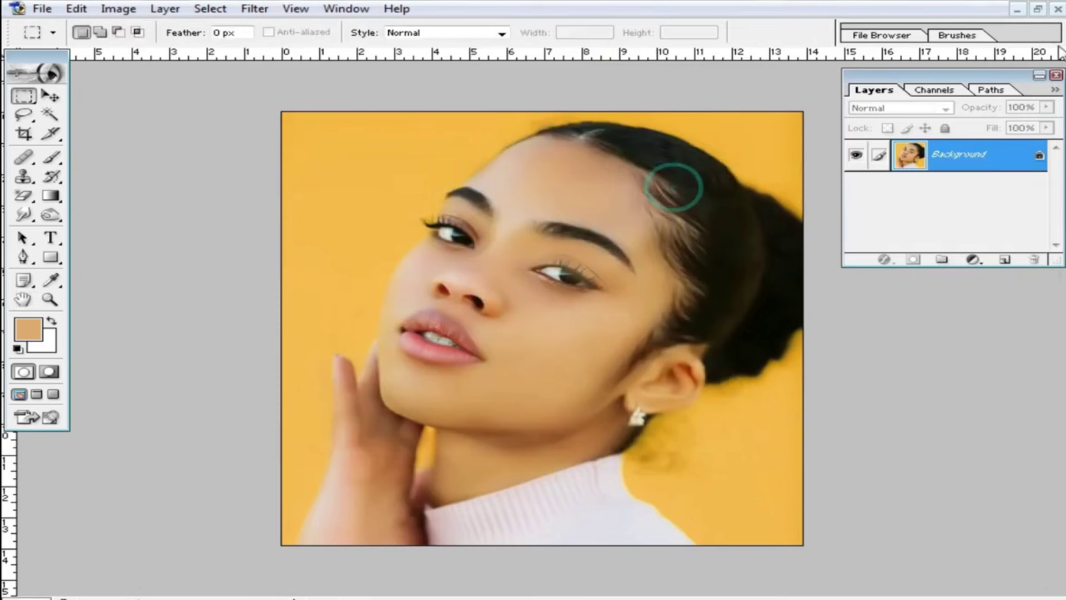
pyautogui.click(1037, 9)
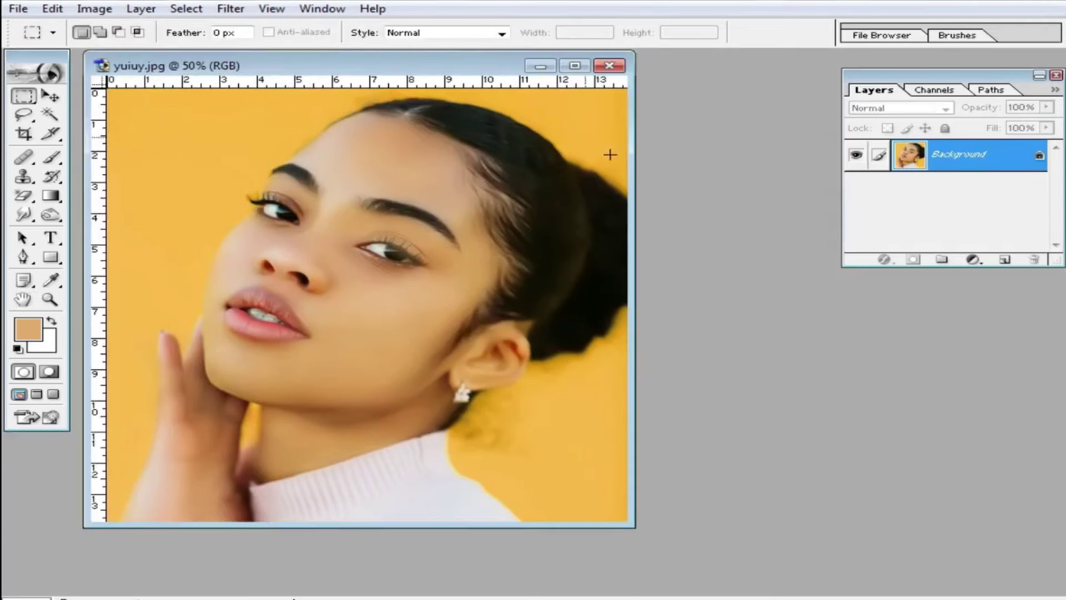
pyautogui.doubleClick(439, 66)
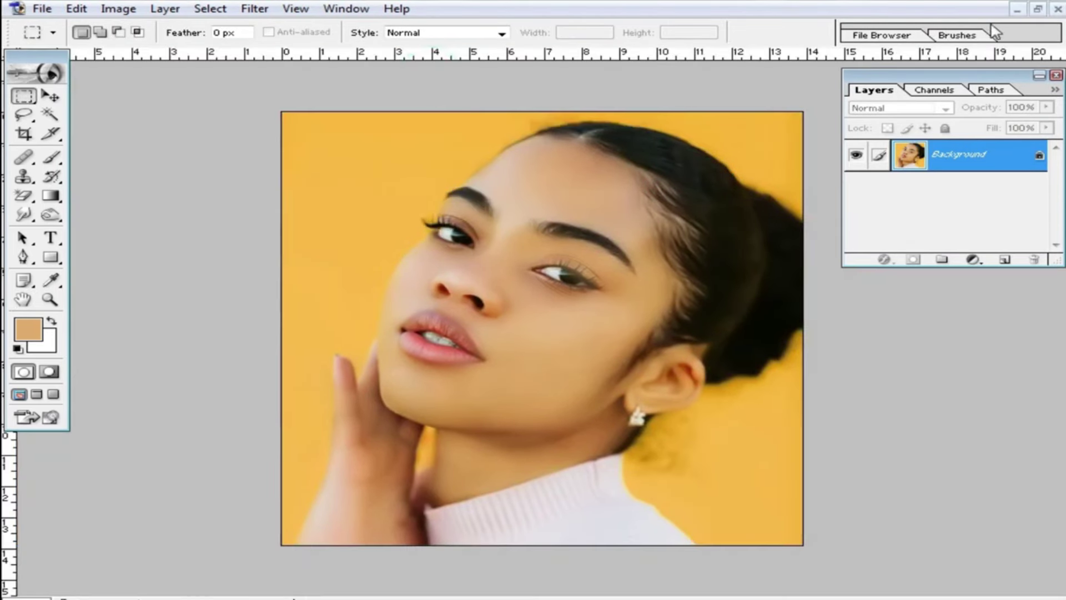